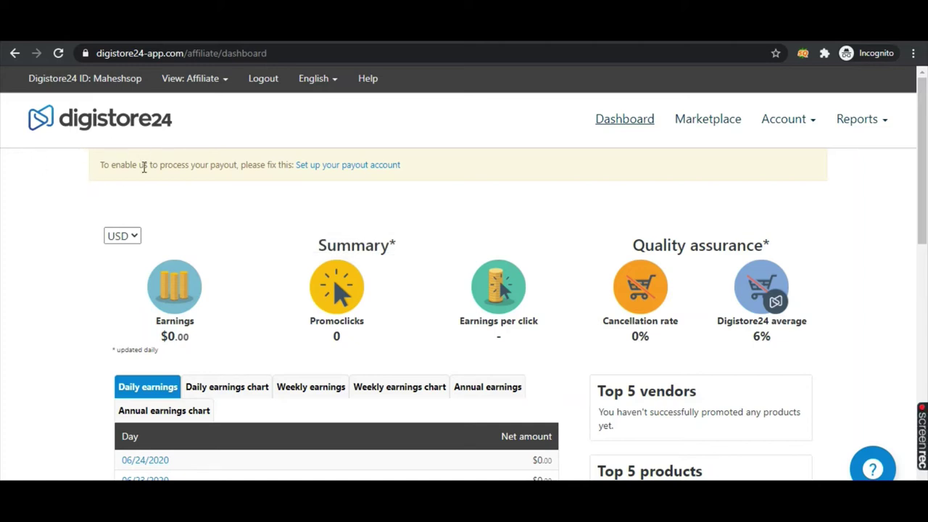
Open the affiliate marketplace and list the products in the Social Media category
left_click(710, 129)
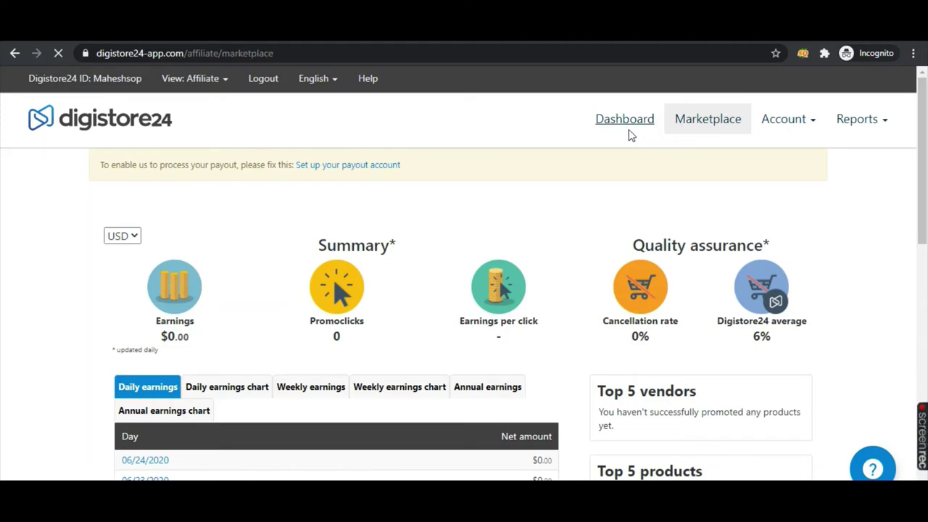
scroll(195, 314, "down", 2)
scroll(194, 313, "down", 1)
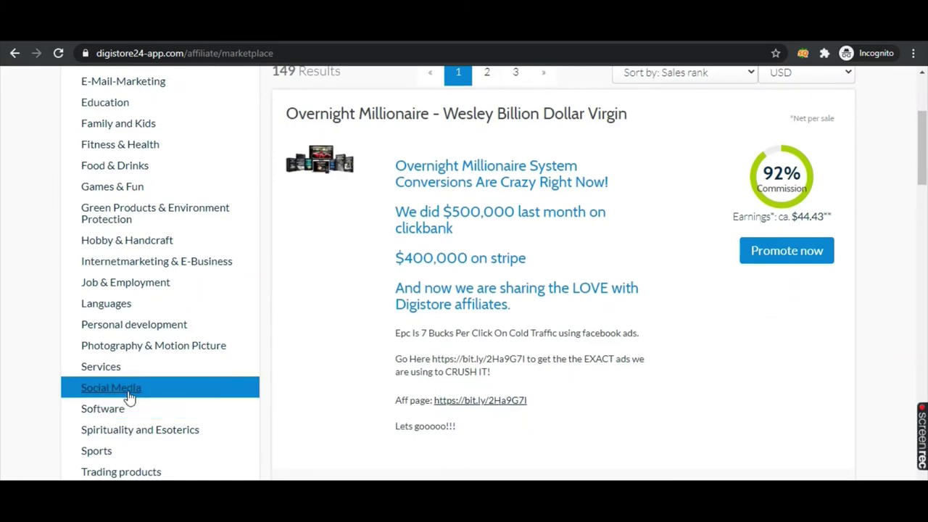
scroll(500, 276, "down", 3)
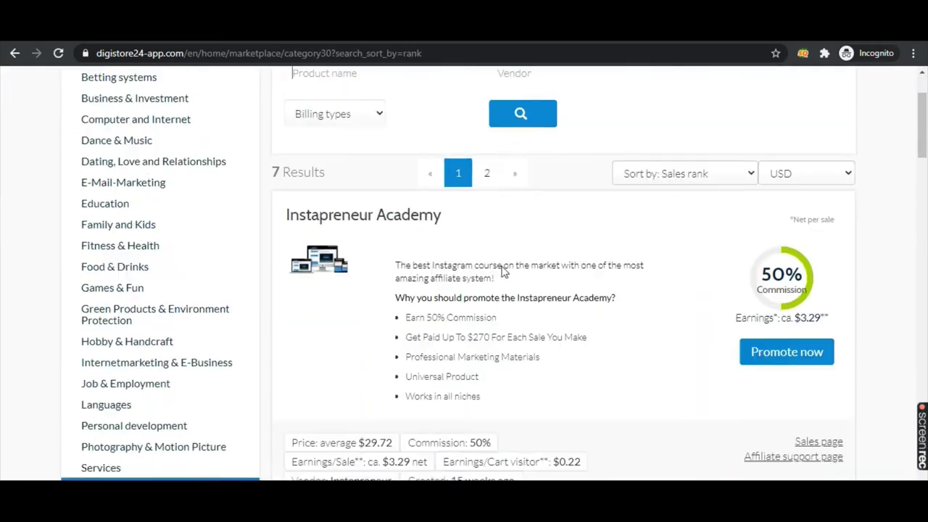
Browse the Social Media offers, reading the details of Instagram Millions Guide, Instagram Viral Growth and The Influencer
scroll(519, 263, "down", 4)
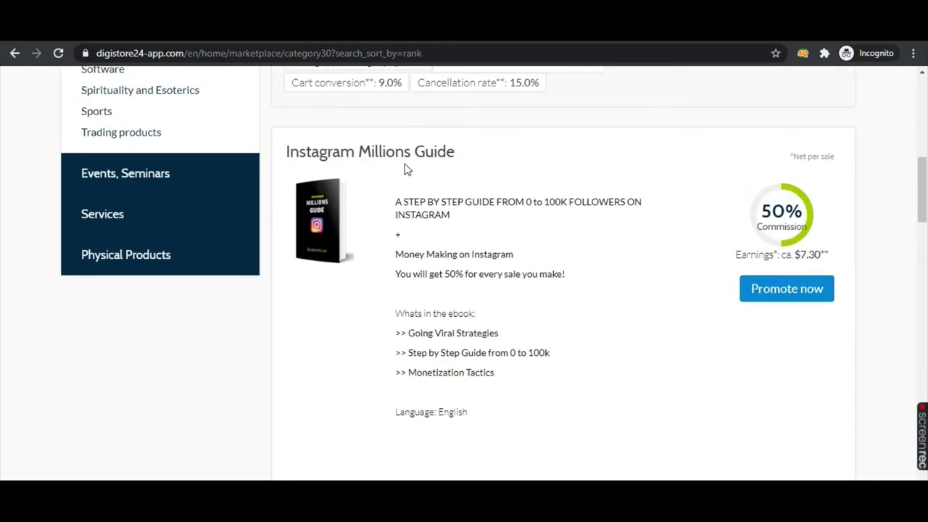
scroll(454, 186, "down", 5)
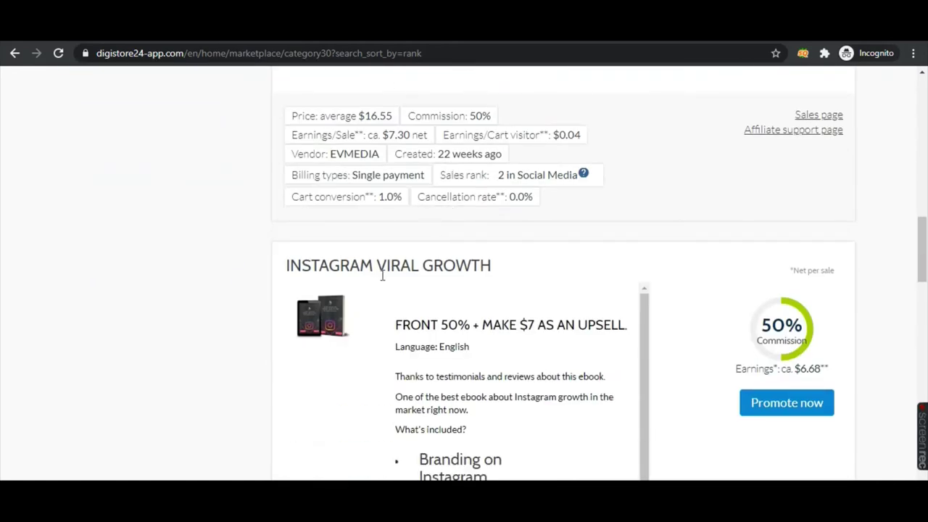
scroll(420, 282, "down", 2)
scroll(439, 274, "down", 3)
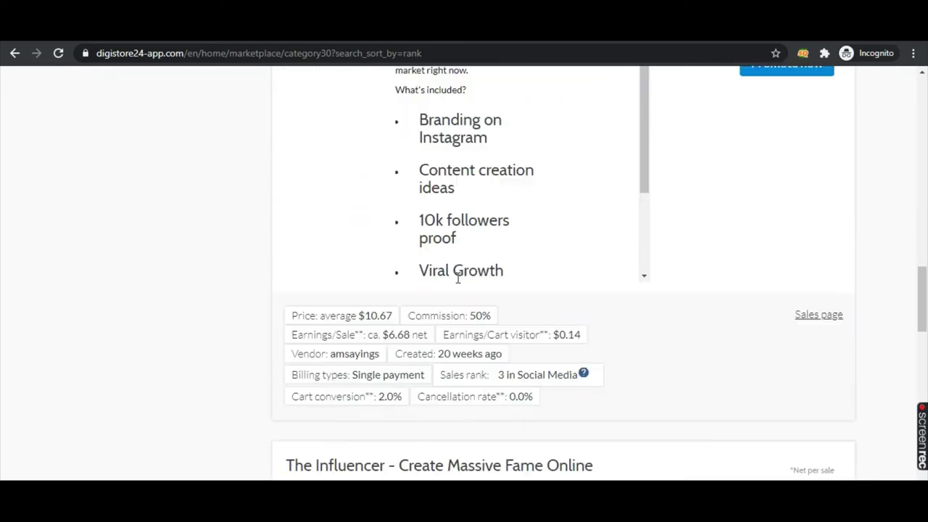
scroll(493, 362, "down", 1)
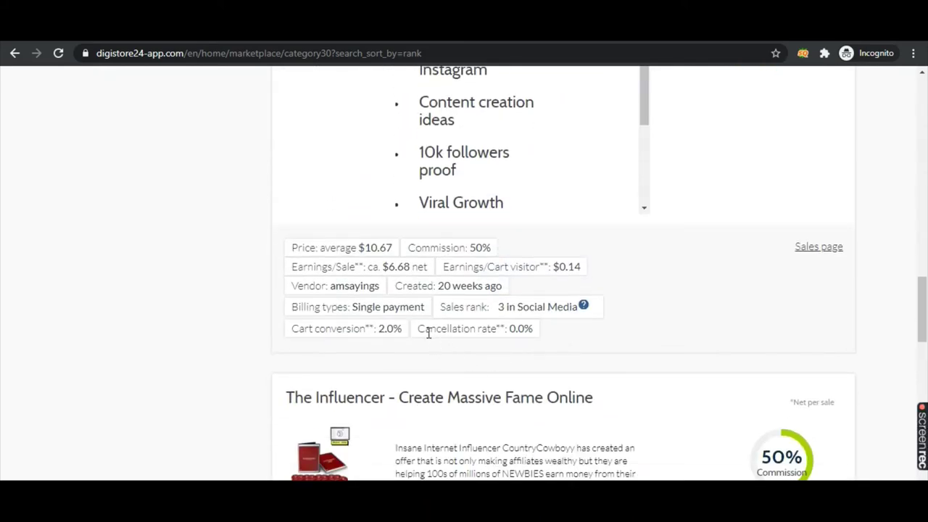
scroll(454, 290, "up", 15)
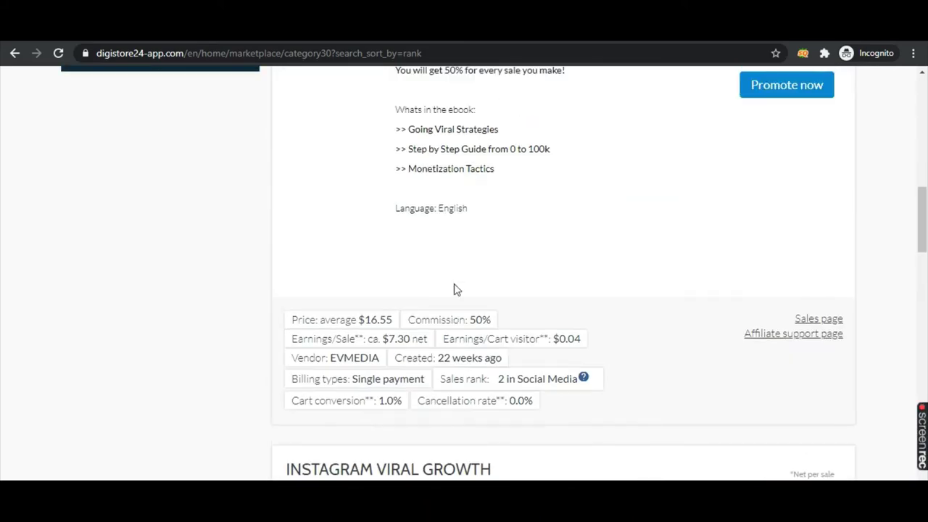
scroll(484, 270, "down", 1)
scroll(493, 254, "down", 7)
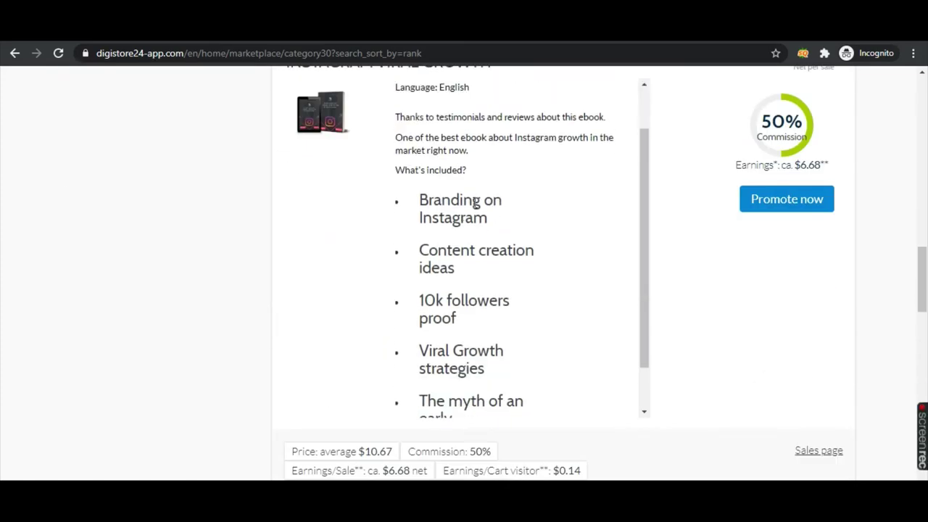
scroll(530, 139, "up", 3)
scroll(538, 107, "down", 5)
scroll(540, 120, "down", 2)
scroll(544, 138, "down", 4)
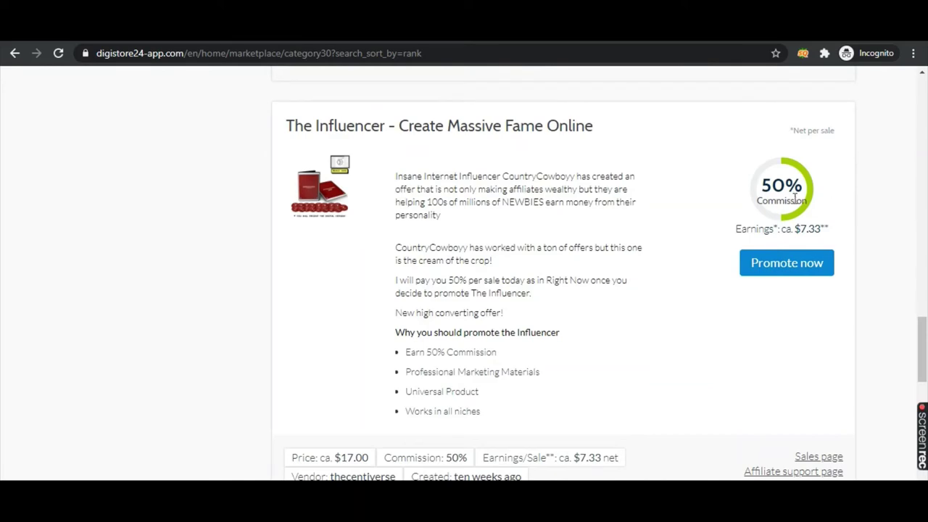
Compare the commission and earnings per sale of The Influencer, Instagram Viral Growth and Instagram Millions Guide
left_click_drag(767, 190, 701, 149)
scroll(685, 163, "up", 3)
scroll(688, 161, "up", 3)
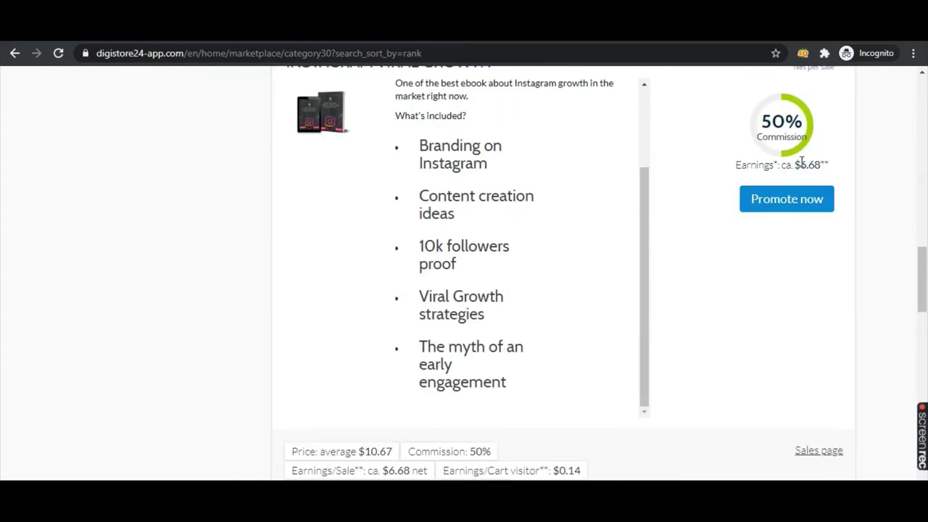
scroll(740, 149, "up", 5)
scroll(758, 206, "up", 10)
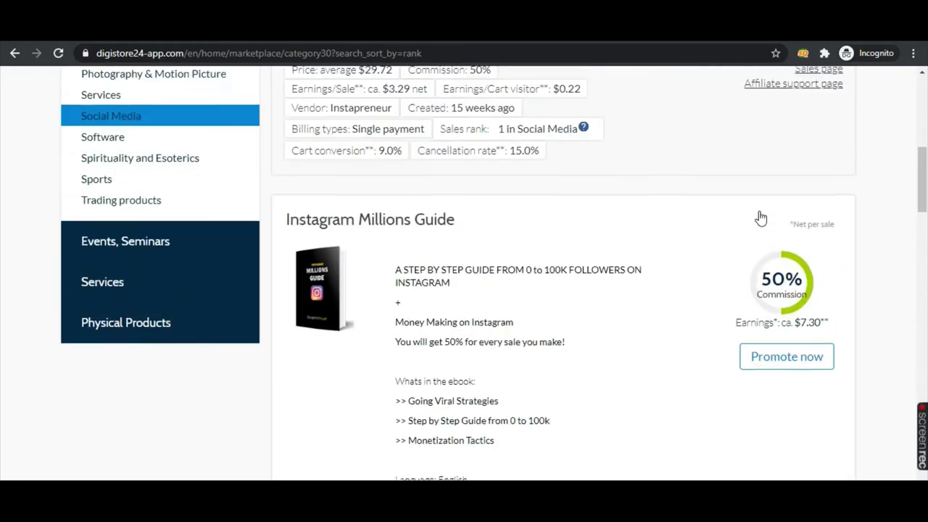
scroll(759, 216, "down", 4)
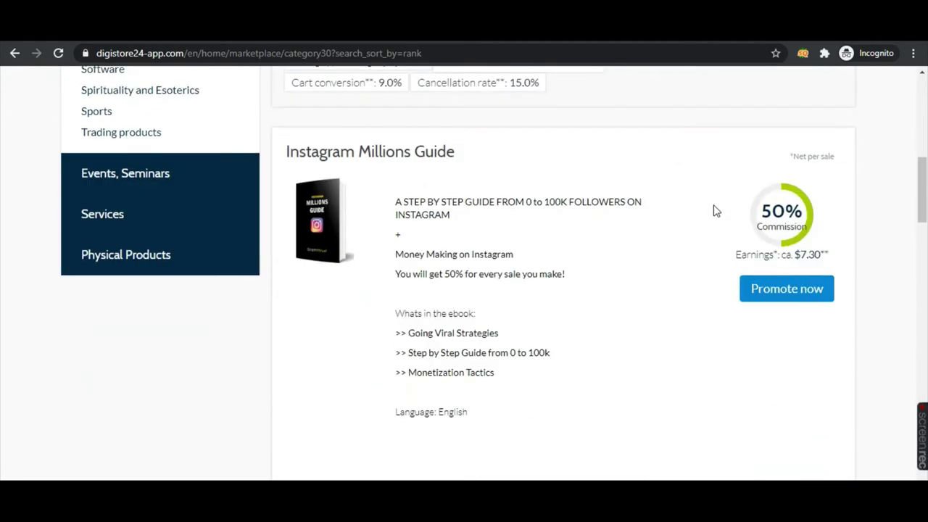
scroll(798, 232, "down", 1)
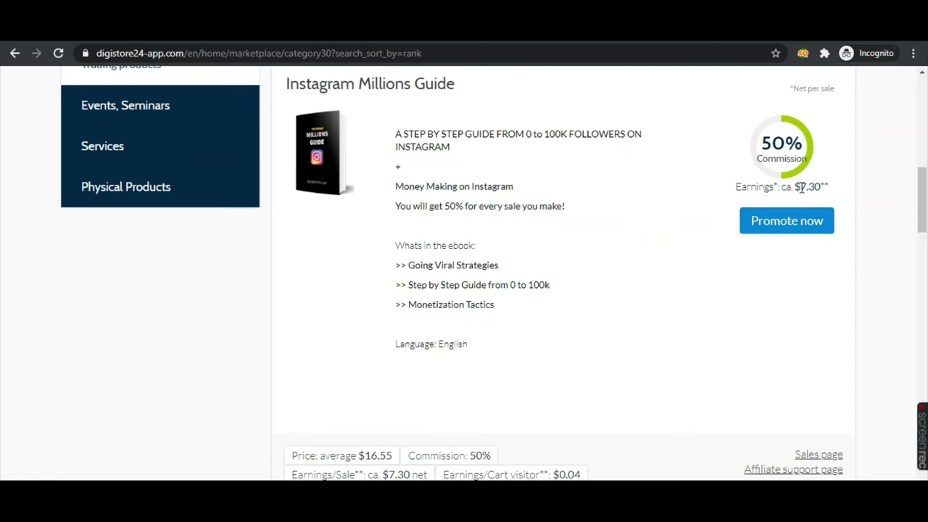
Examine the commissions of the offers from Instagram Millions Guide through to Como fazer dinheiro com o Instagram
scroll(717, 202, "down", 1)
scroll(686, 196, "down", 4)
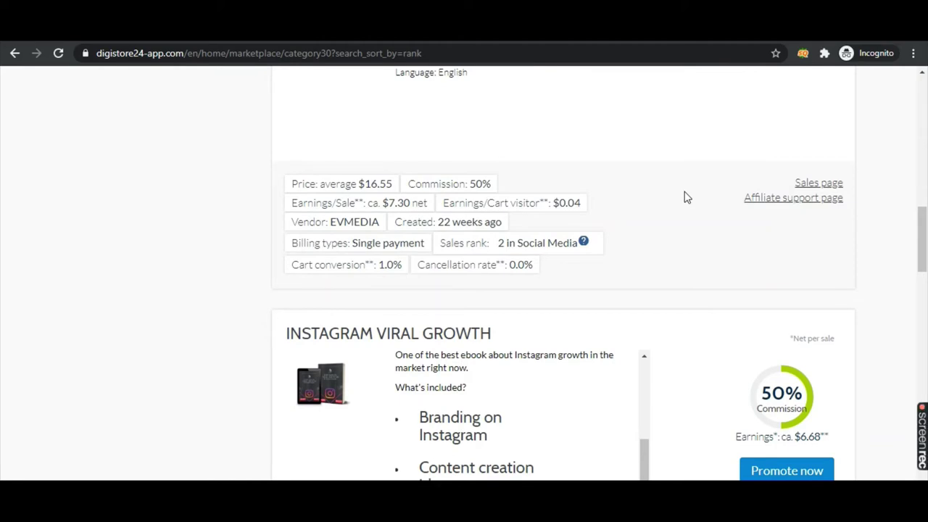
scroll(686, 197, "down", 2)
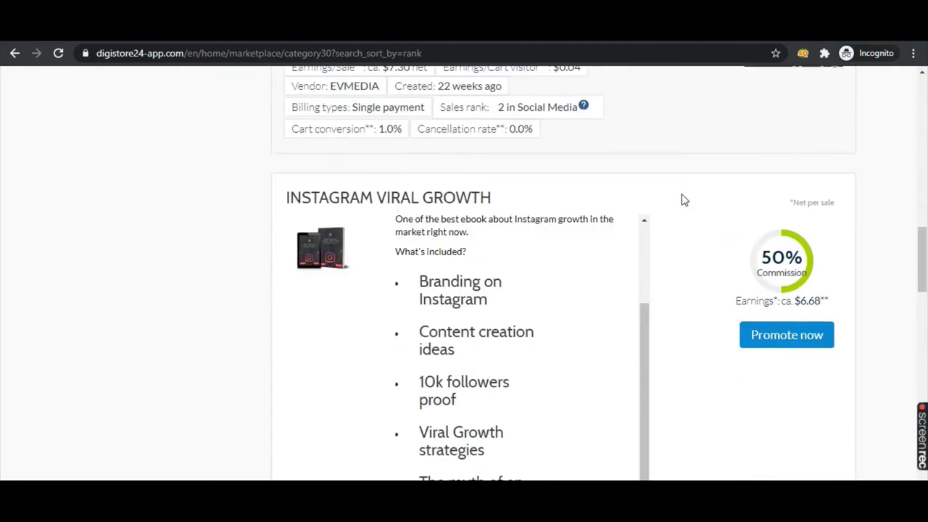
scroll(679, 203, "down", 1)
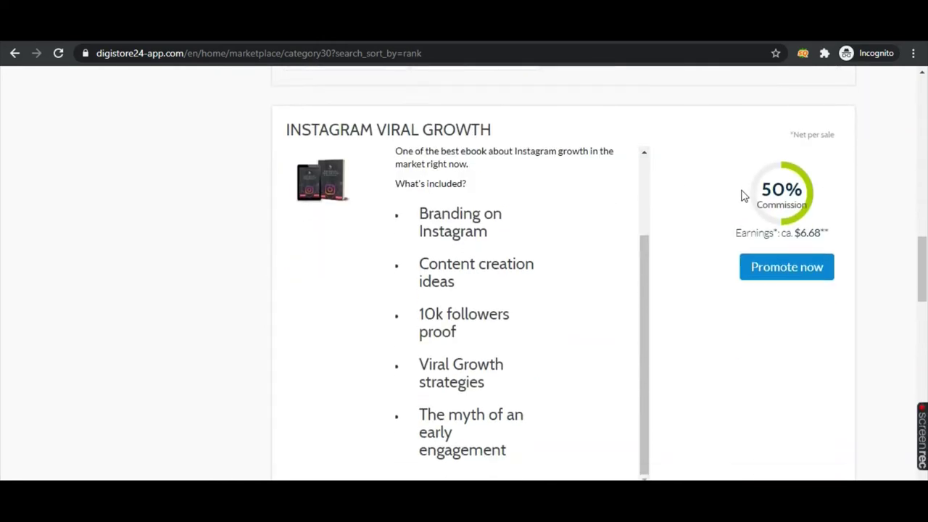
scroll(783, 193, "down", 8)
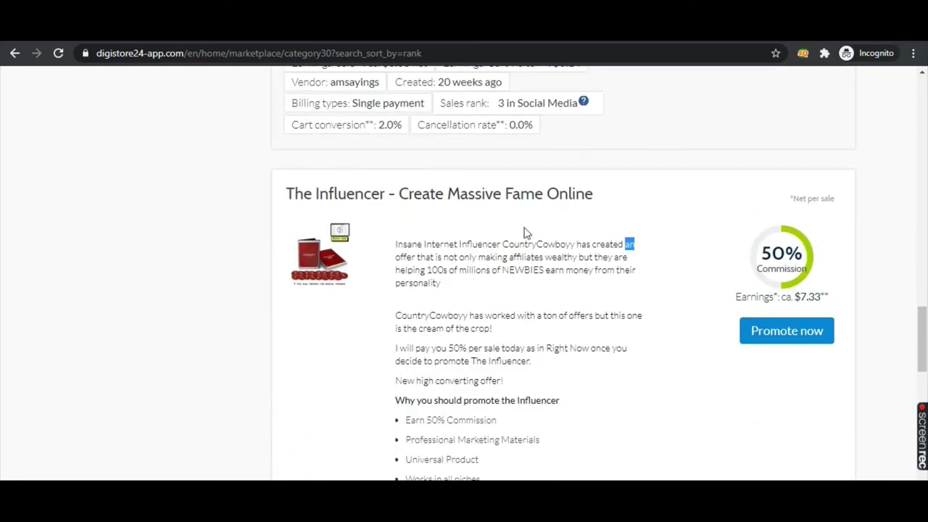
scroll(528, 231, "down", 6)
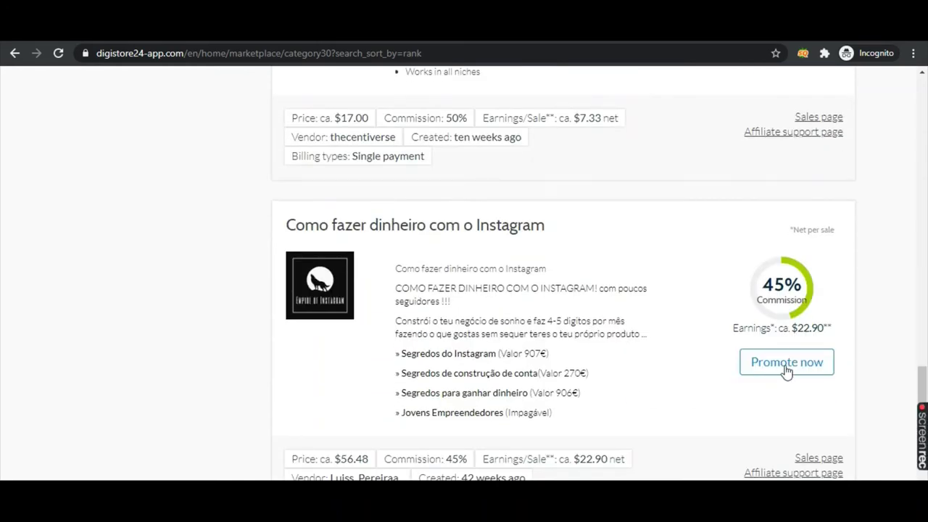
scroll(780, 360, "up", 15)
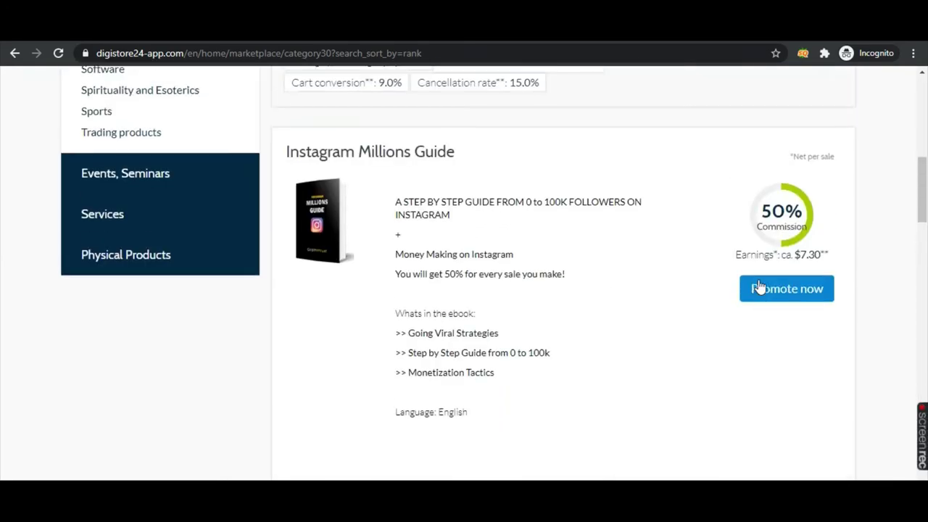
Find the Instagram Viral Growth offer and select its promolink
scroll(696, 291, "down", 3)
scroll(880, 317, "up", 4)
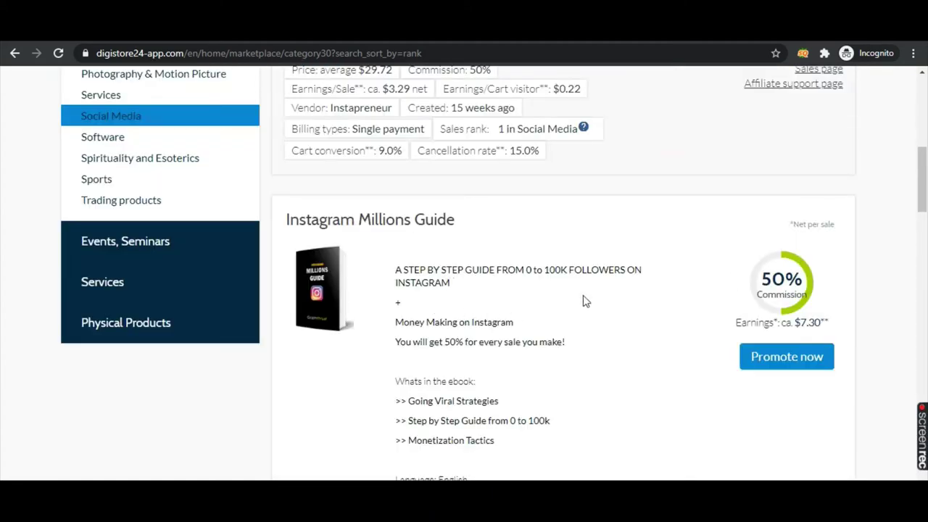
scroll(497, 300, "down", 8)
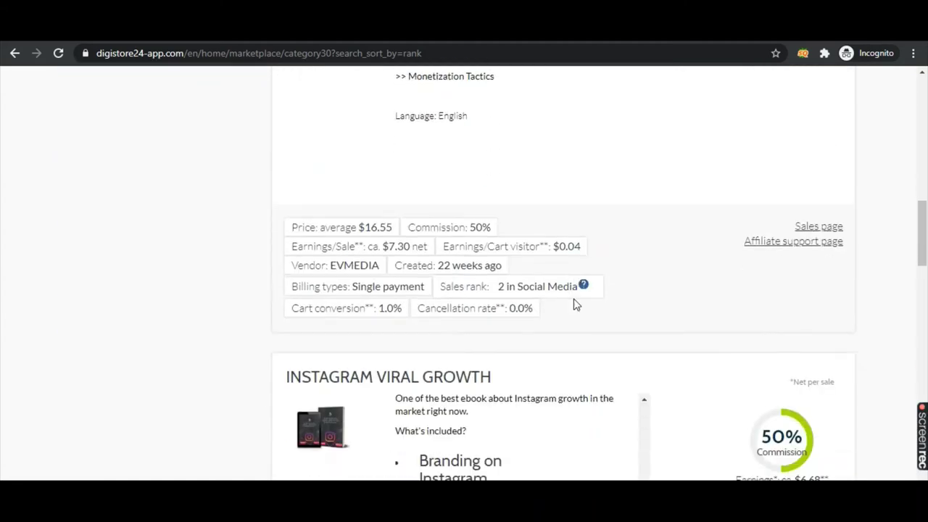
scroll(501, 282, "down", 1)
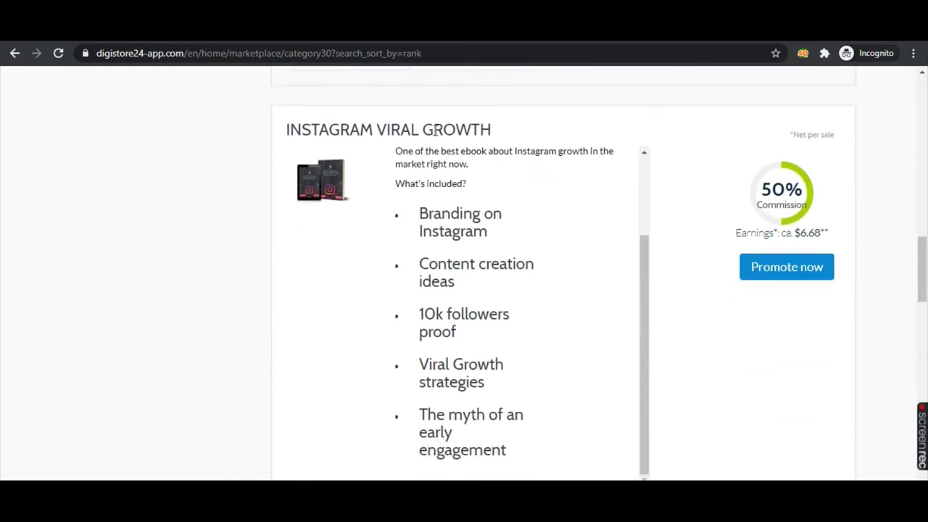
scroll(725, 261, "down", 2)
scroll(769, 246, "up", 2)
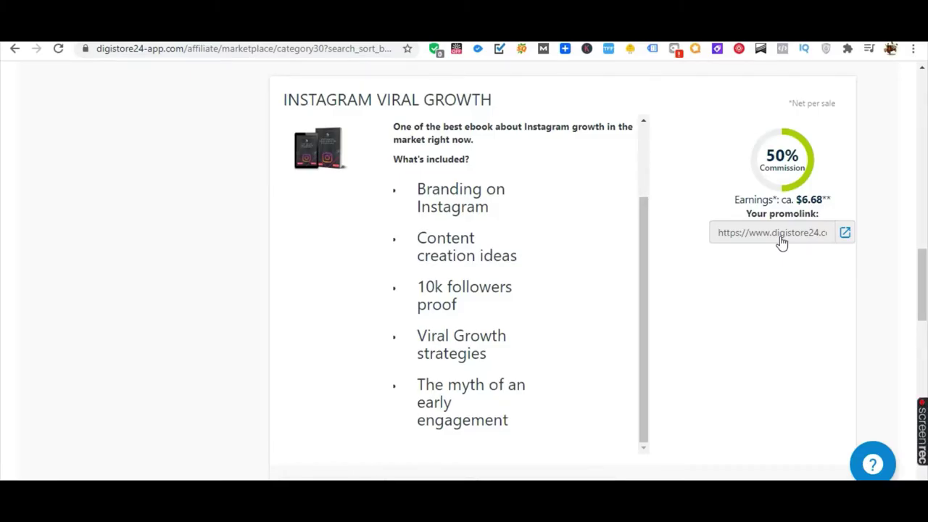
left_click(781, 239)
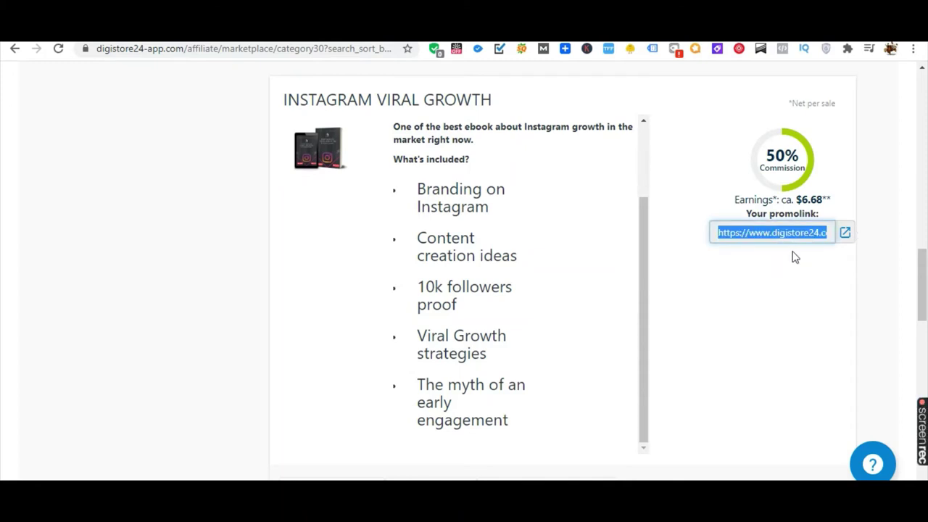
Open the Instagram Viral Growth sales page in a new tab and switch to it
scroll(786, 261, "down", 3)
right_click(818, 289)
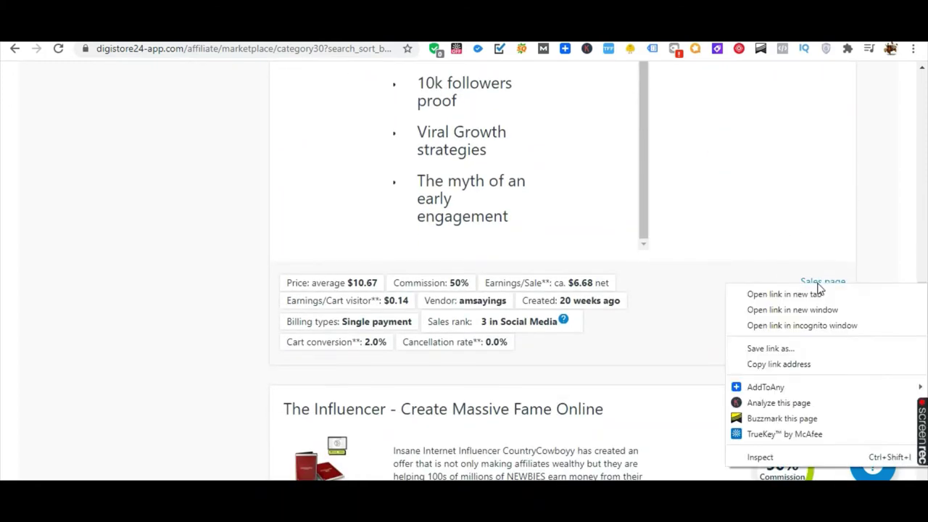
left_click(789, 294)
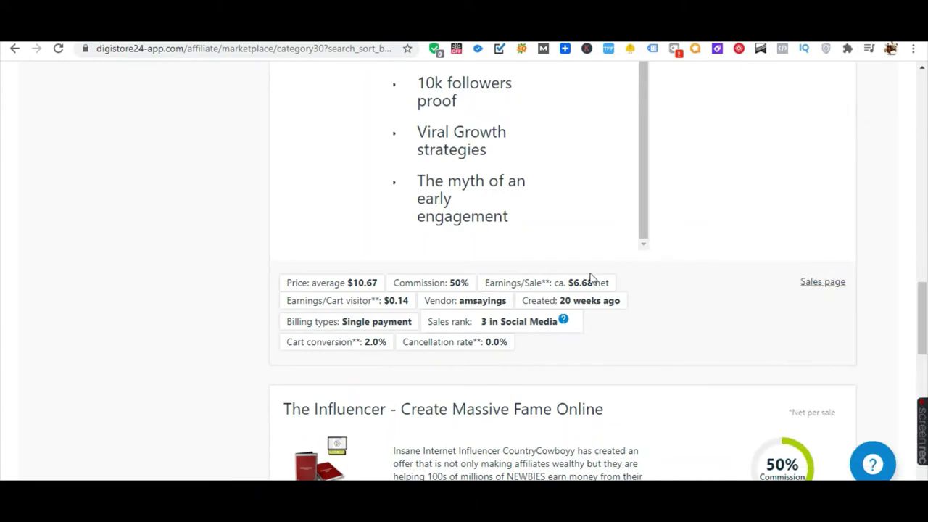
key("ctrl+Tab")
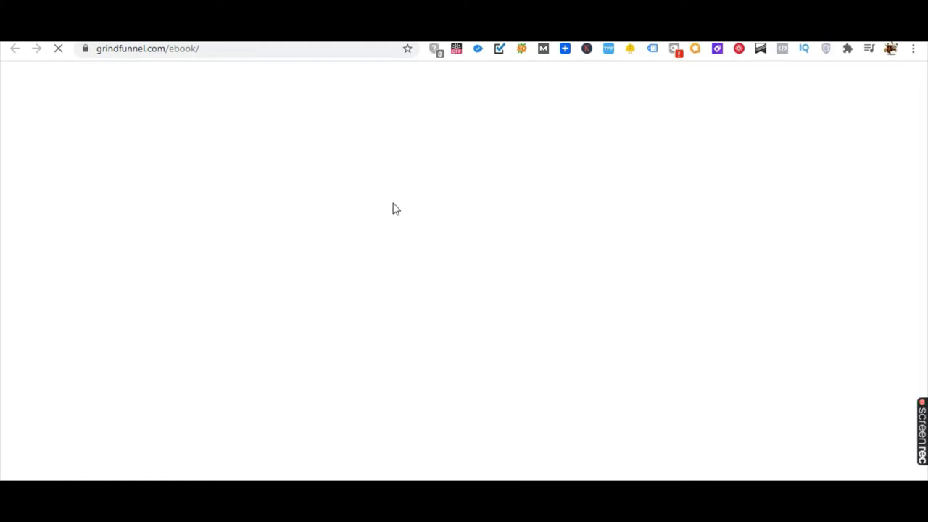
key("ctrl+w")
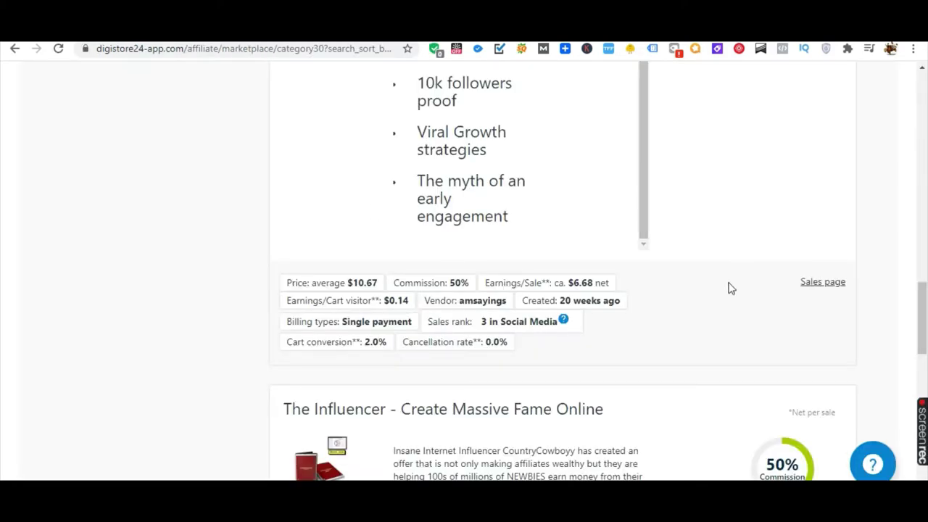
scroll(659, 307, "up", 3)
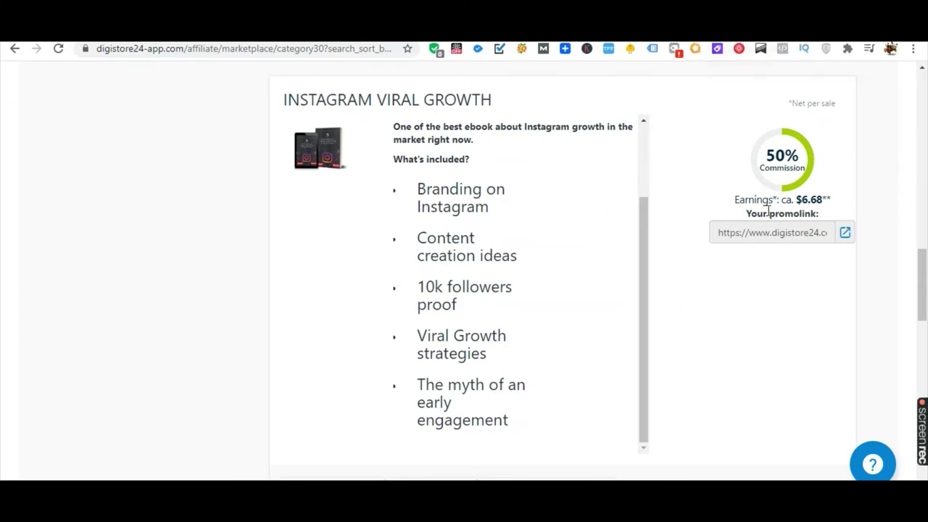
key("ctrl+Tab")
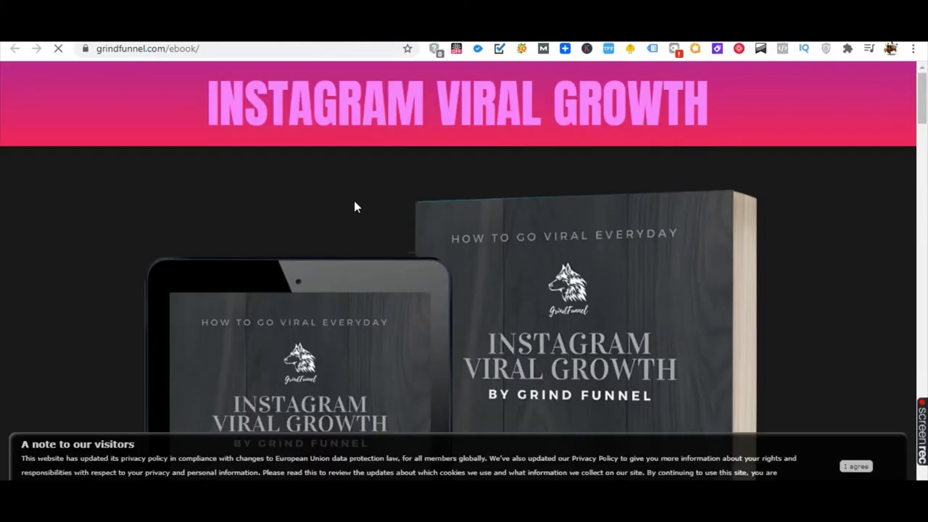
Look through the ebook's sales page, including the cover, My Journey and About sections, and return to the marketplace offer
scroll(353, 175, "down", 3)
scroll(340, 171, "down", 5)
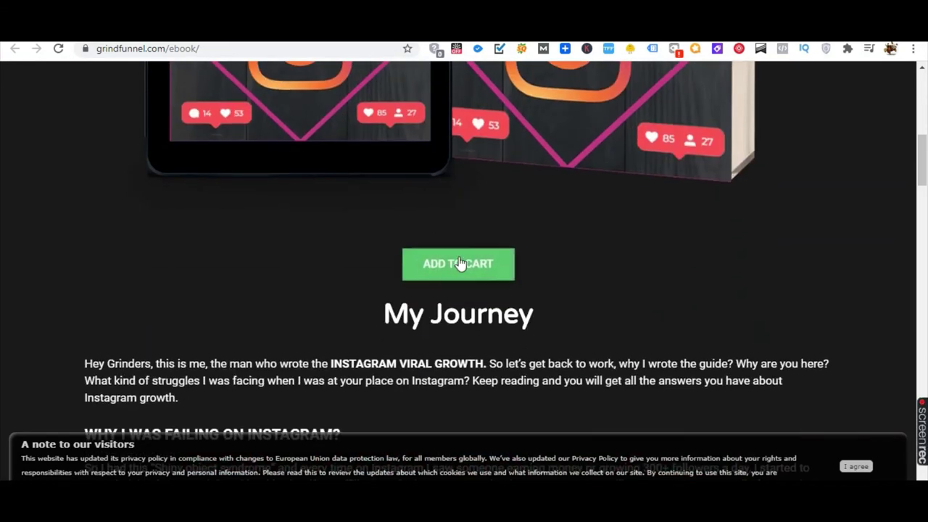
scroll(431, 231, "down", 10)
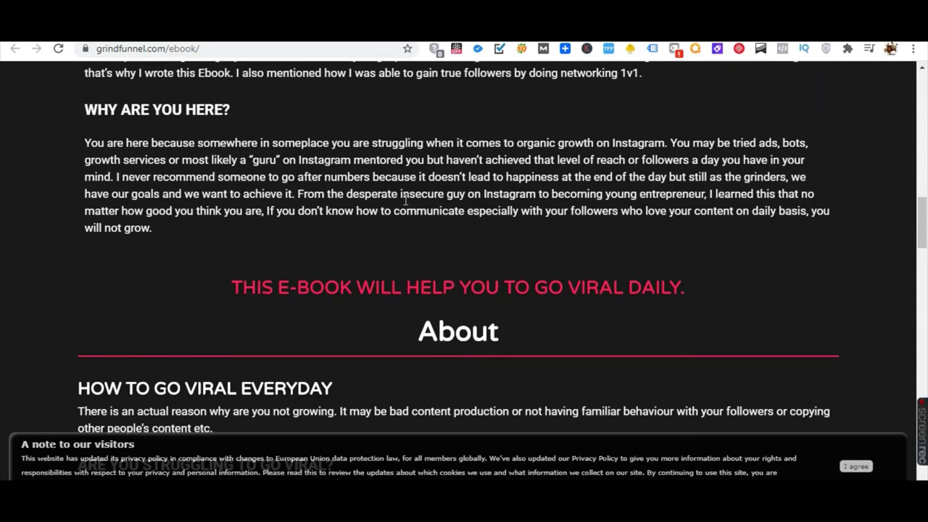
scroll(389, 283, "up", 15)
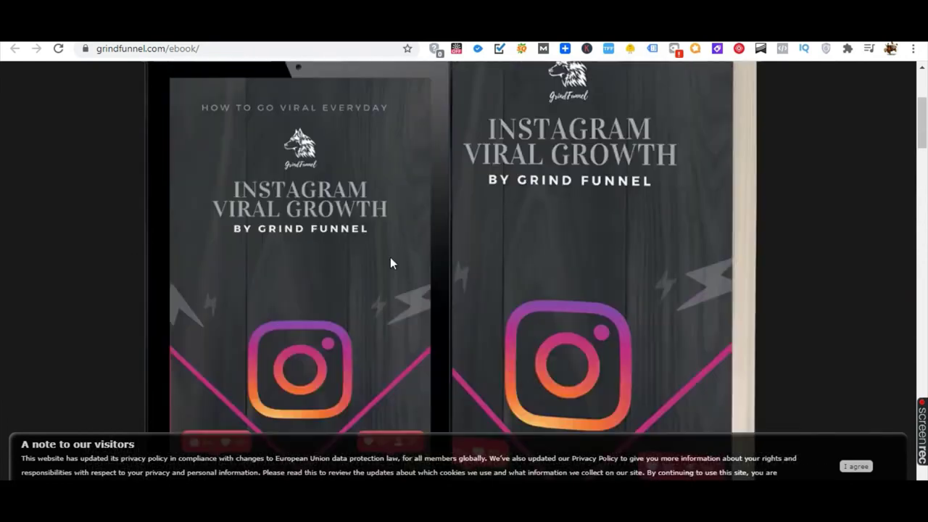
scroll(388, 270, "down", 8)
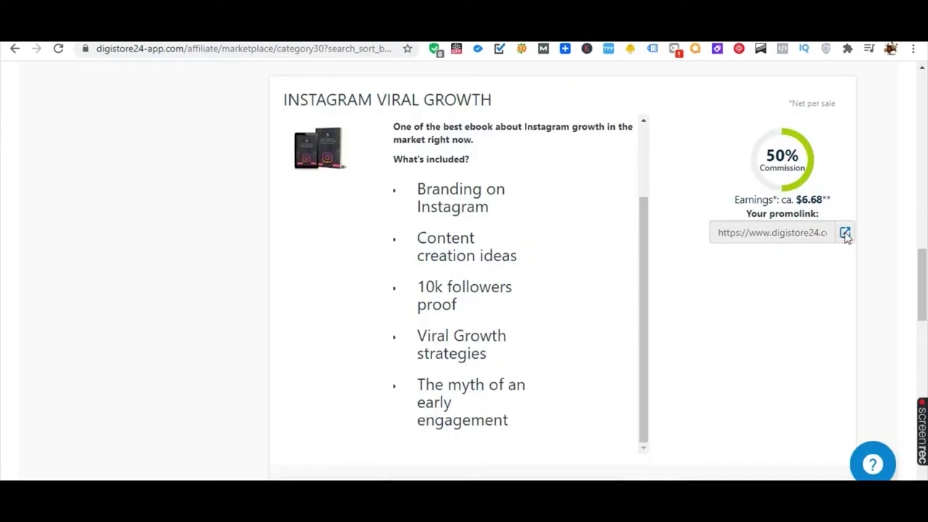
Check the Instagram Viral Growth promolink in a new tab, close that tab and copy the promolink from the offer
left_click(846, 234)
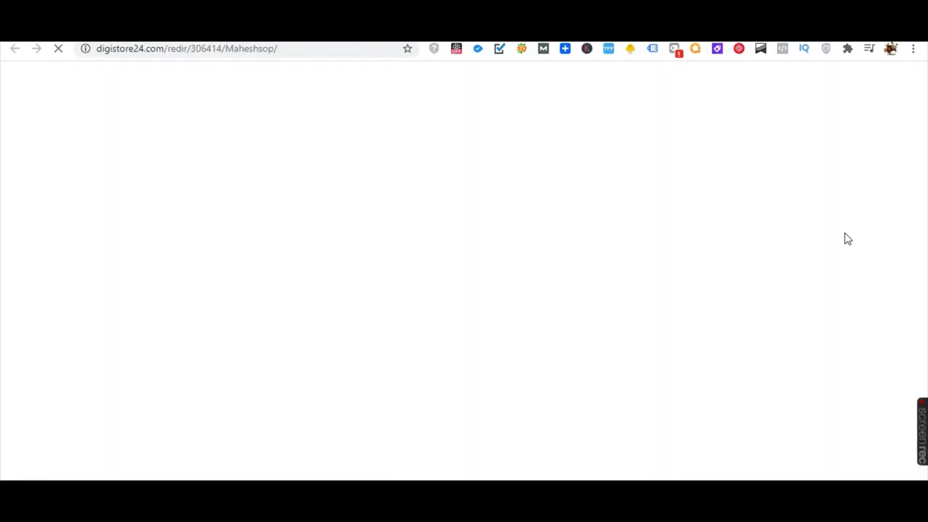
key("ctrl+w")
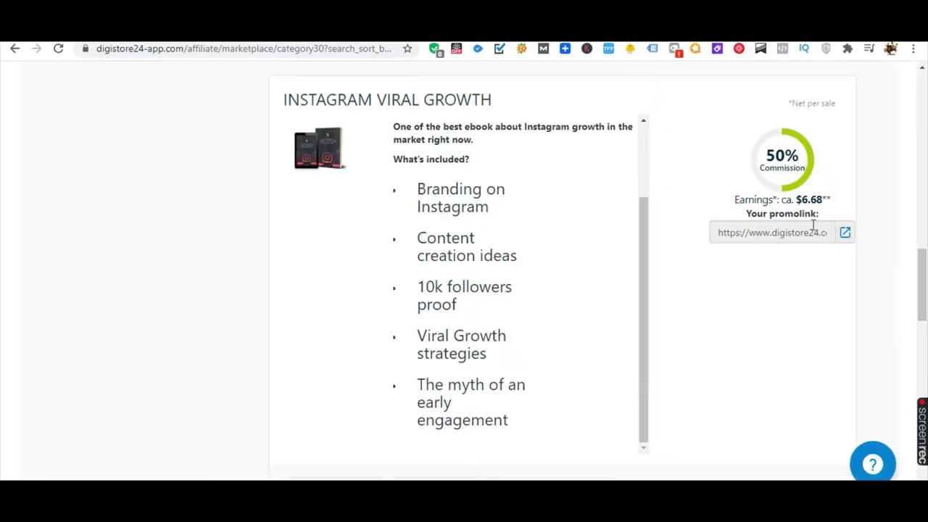
key("ctrl+a")
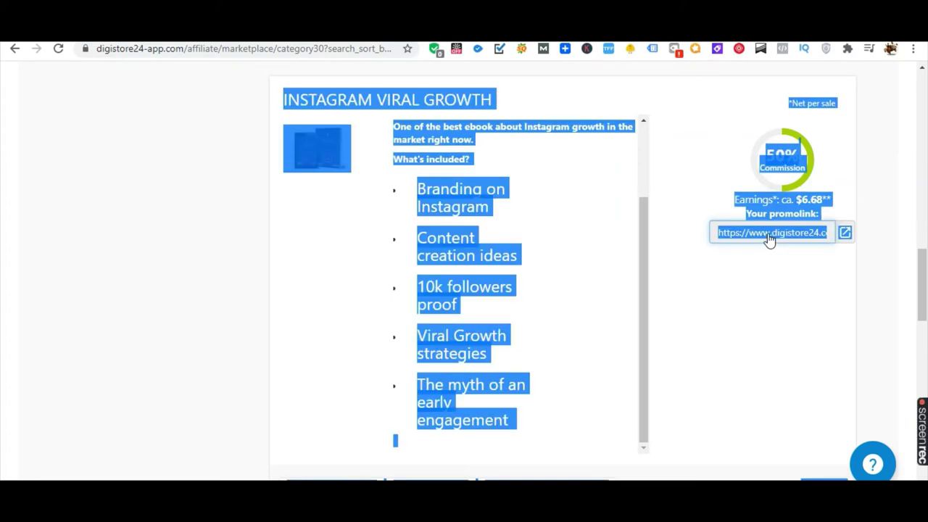
left_click(779, 263)
left_click(784, 240)
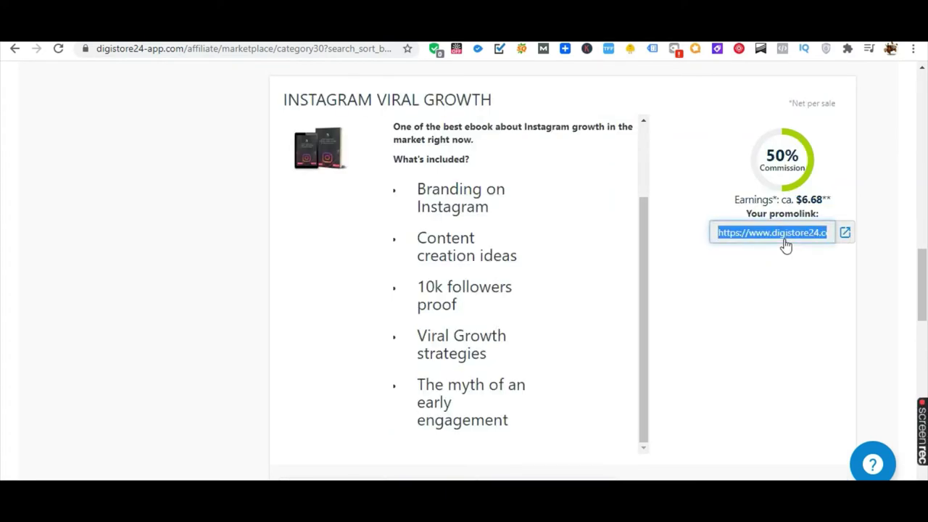
Switch to Bitly and create a bit.ly short link from the copied Instagram Viral Growth promolink
left_click(530, 493)
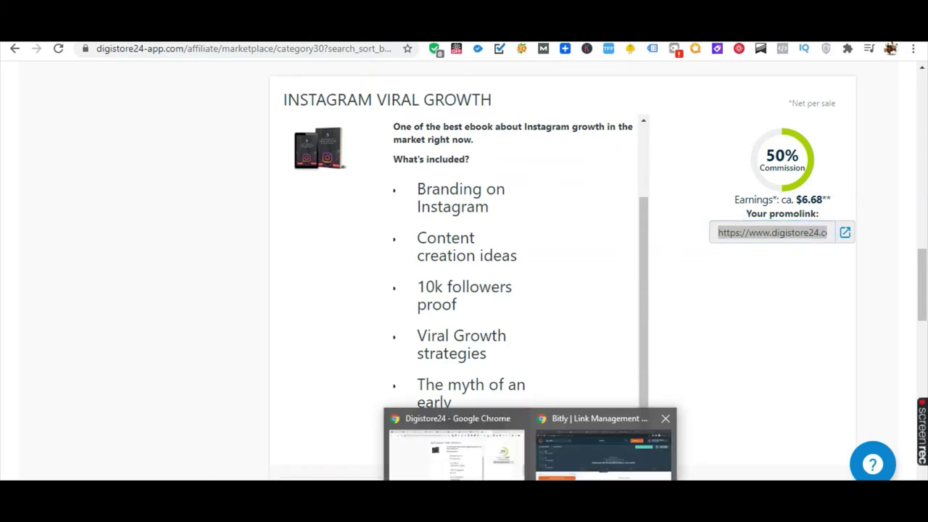
left_click(580, 435)
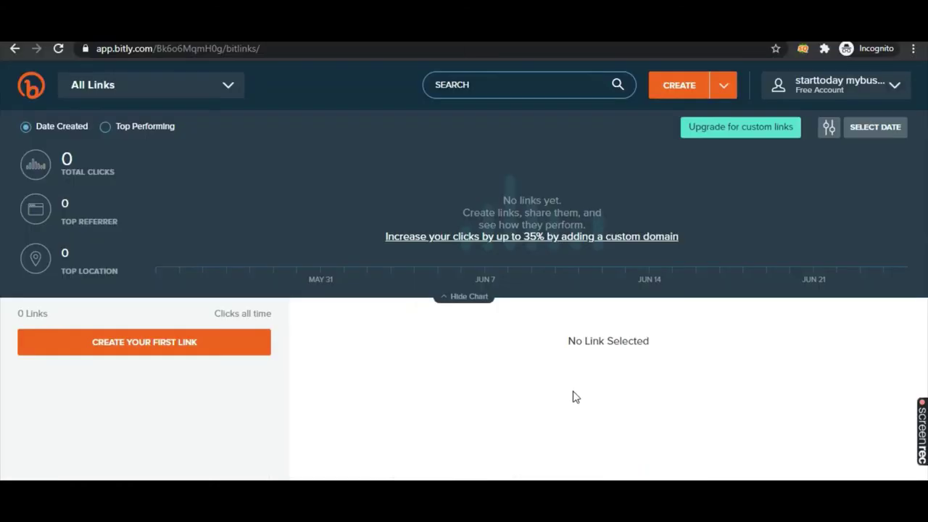
left_click(680, 86)
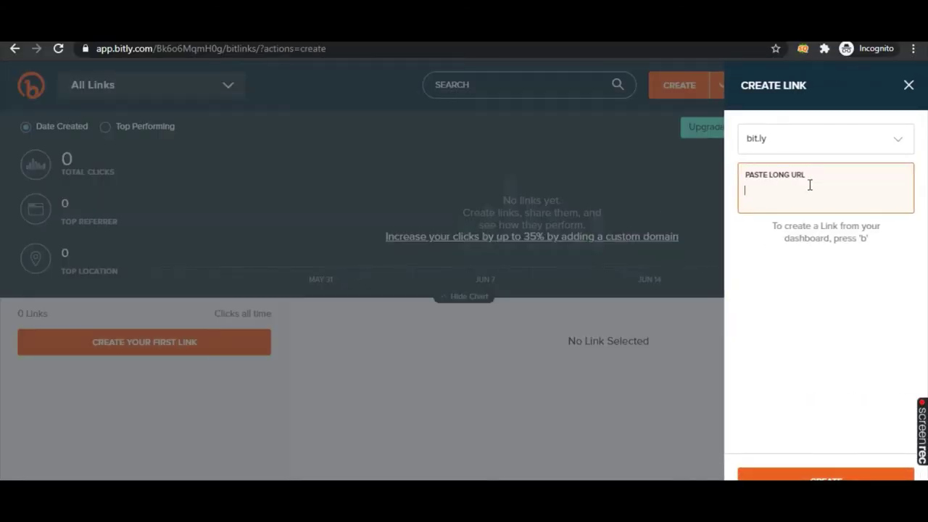
type("https://www.digistore24.com/redir/306414/Maheshsop/")
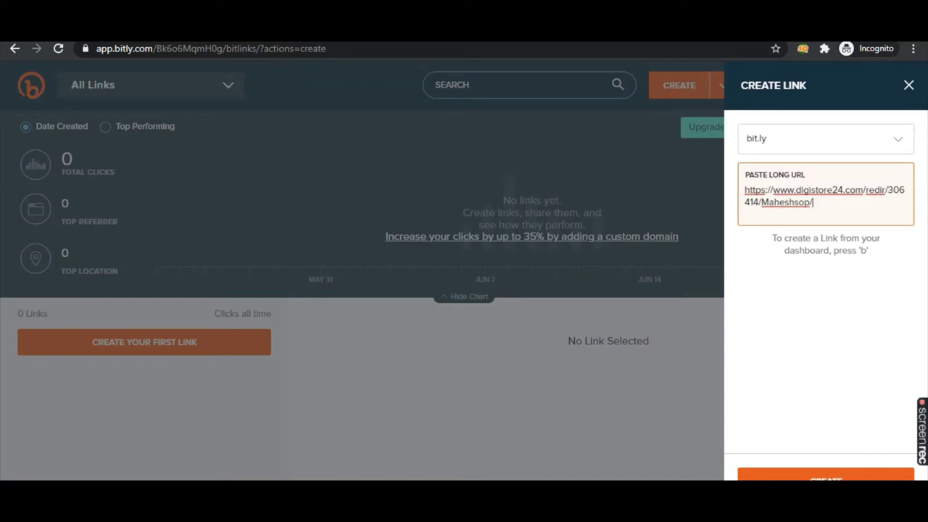
left_click(853, 474)
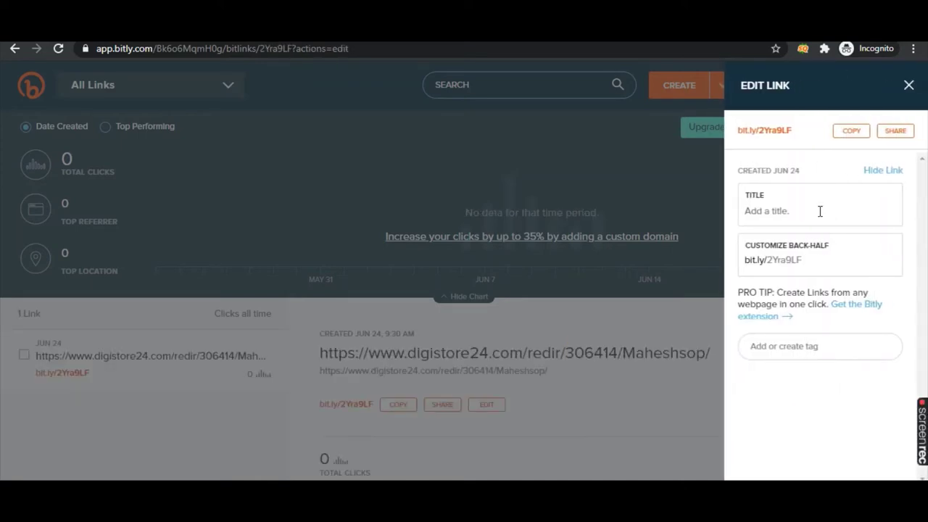
Try to give the new short link the title "IG GROWTH"
left_click(821, 210)
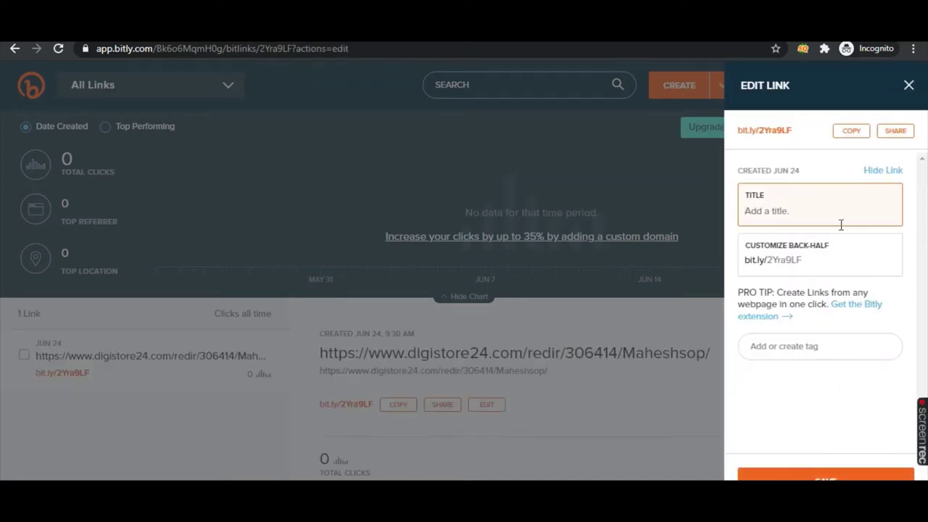
type("NEW")
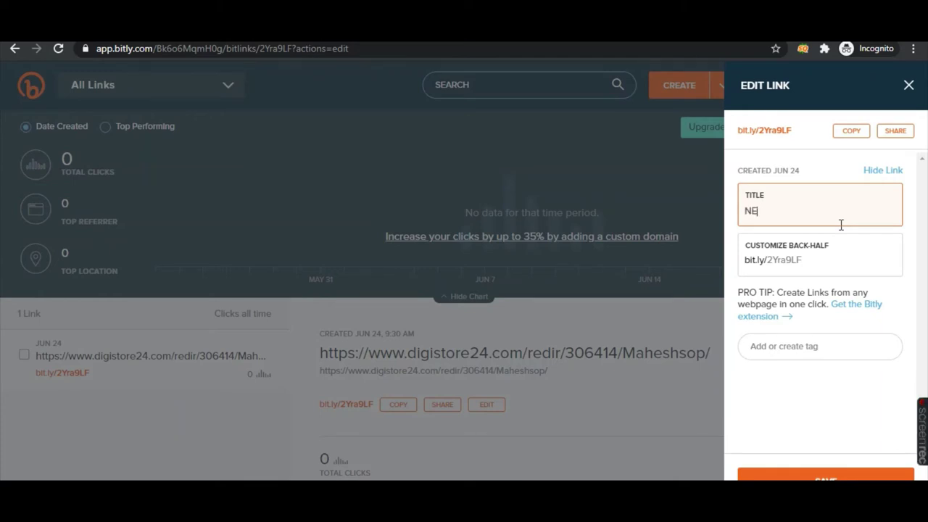
key("BackSpace")
key("BackSpace")
key("BackSpace")
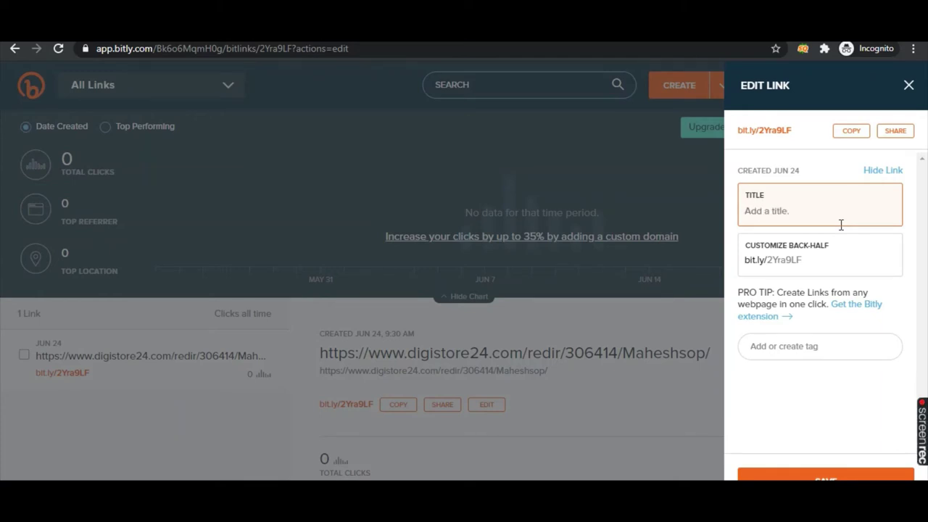
type("IG GROWTH")
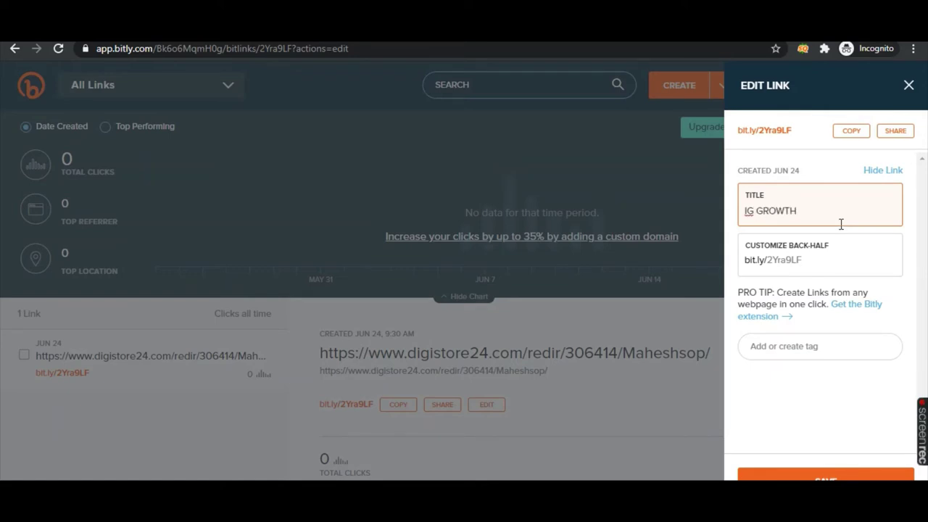
Copy the new short link and close the link editor
left_click(854, 131)
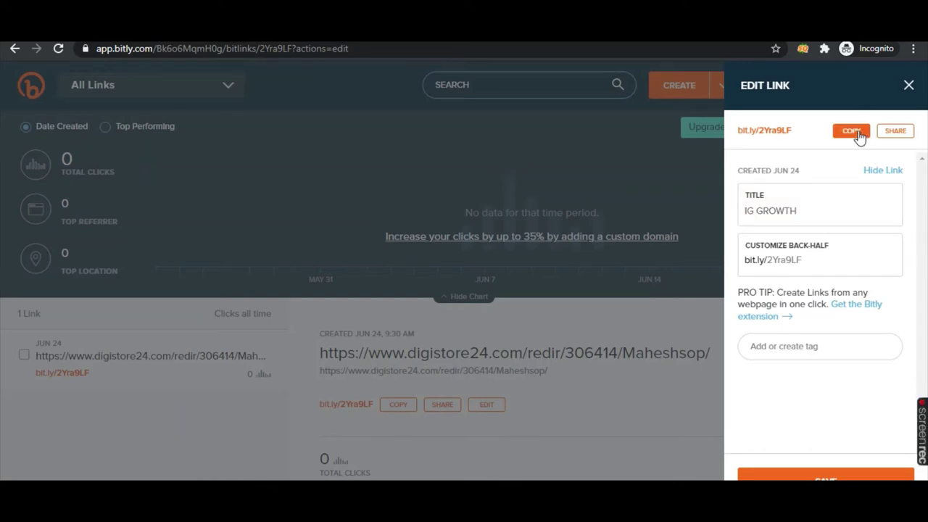
left_click(909, 85)
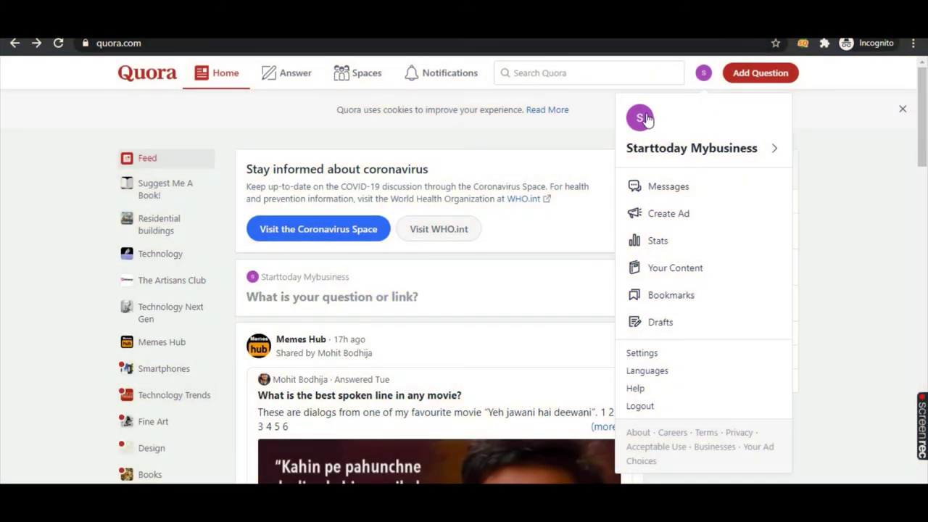
Open the account's own Quora profile and its Digital Marketer credential for editing
left_click(641, 118)
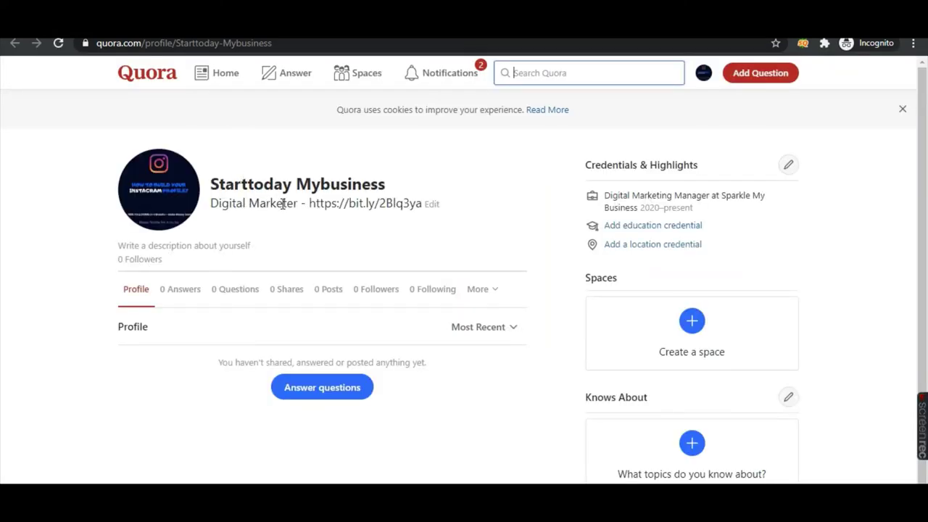
left_click_drag(310, 203, 433, 207)
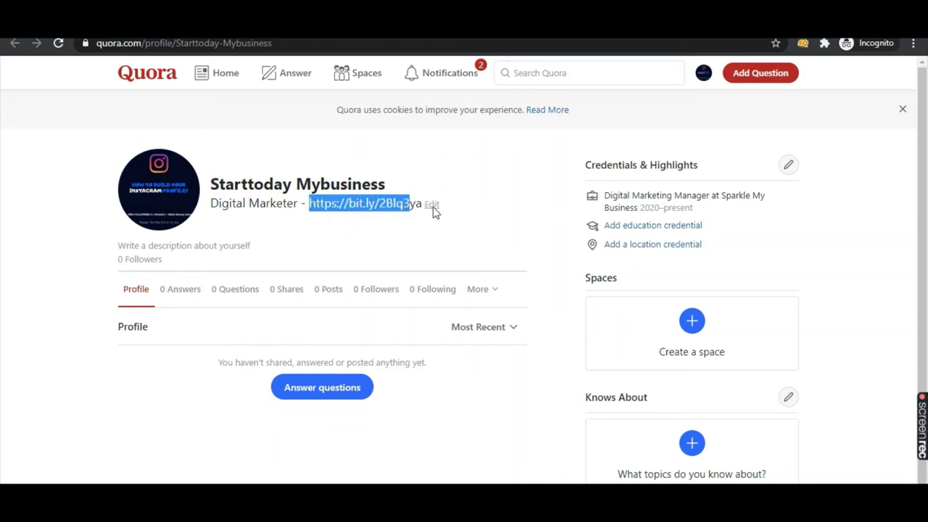
left_click(433, 206)
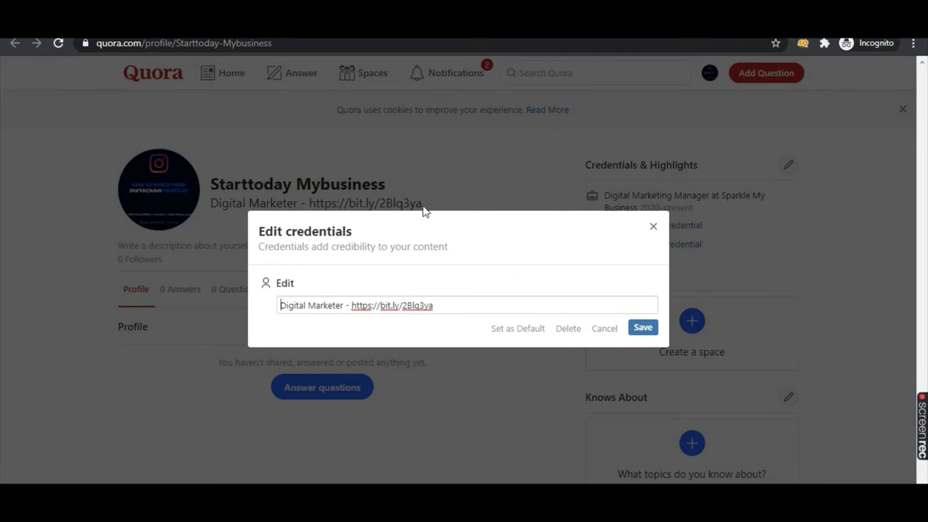
Switch to Bitly and copy the short link made for the Digistore24 promolink
key("ctrl+Tab")
scroll(406, 366, "down", 1)
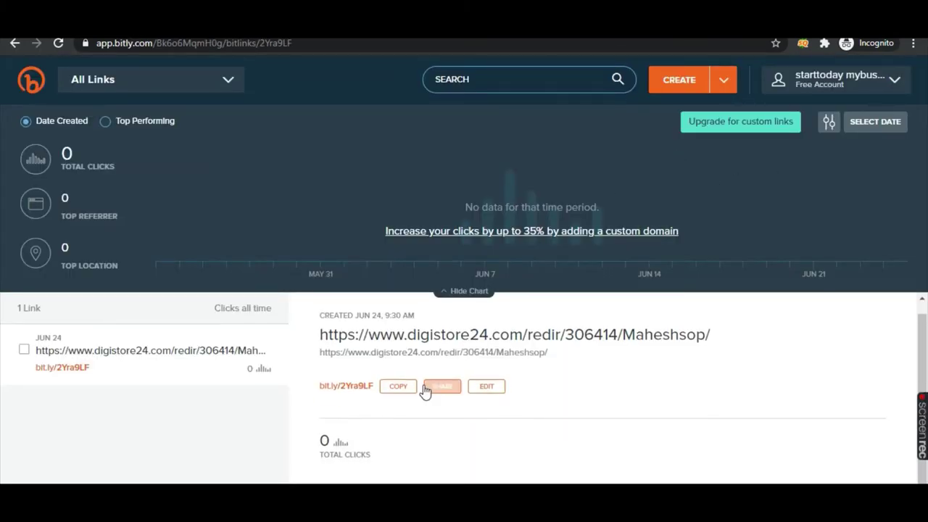
left_click(403, 384)
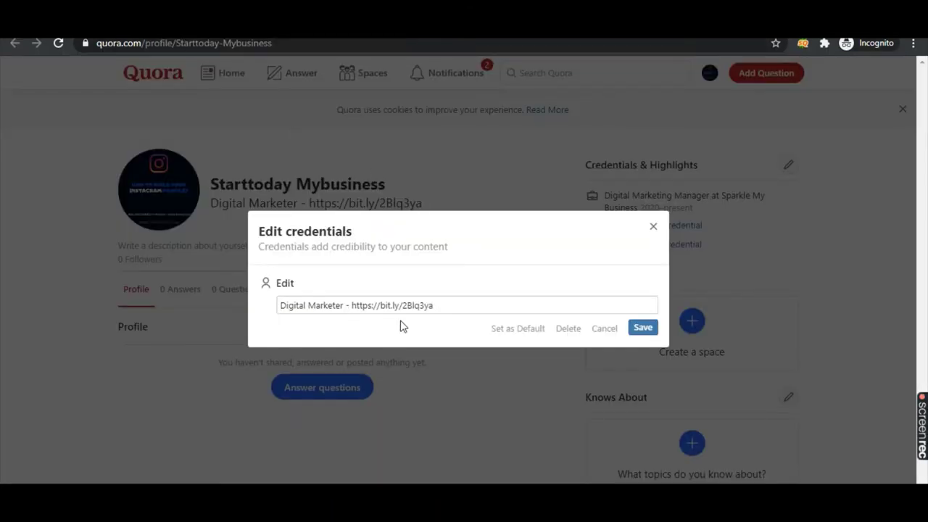
left_click(351, 305)
left_click_drag(352, 305, 433, 305)
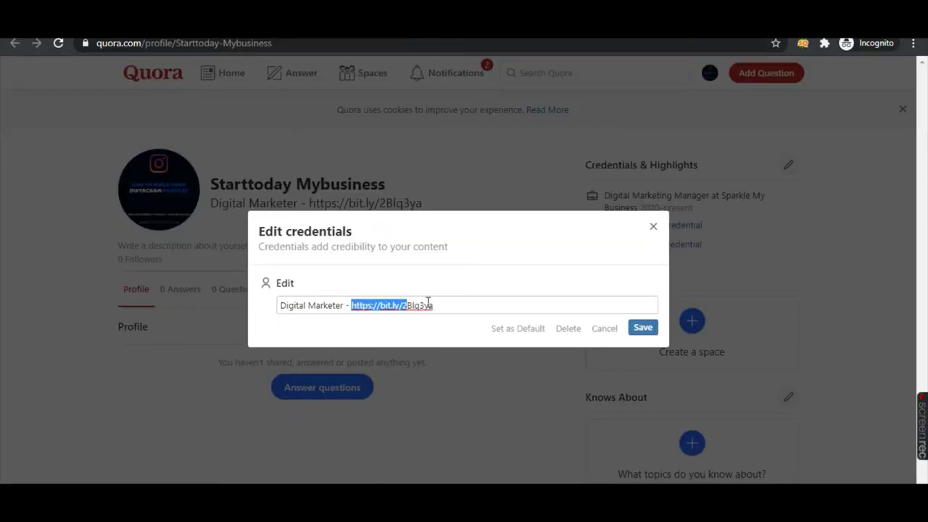
key("ctrl+v")
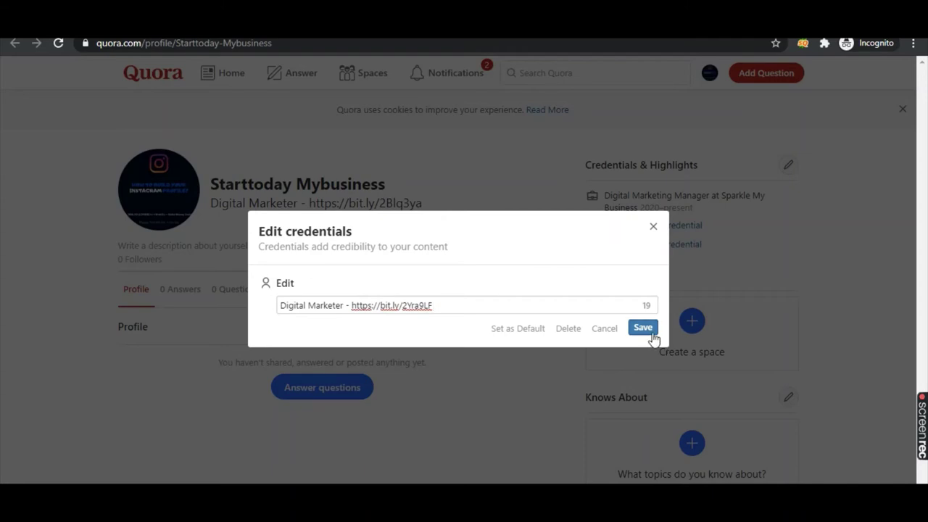
left_click(640, 330)
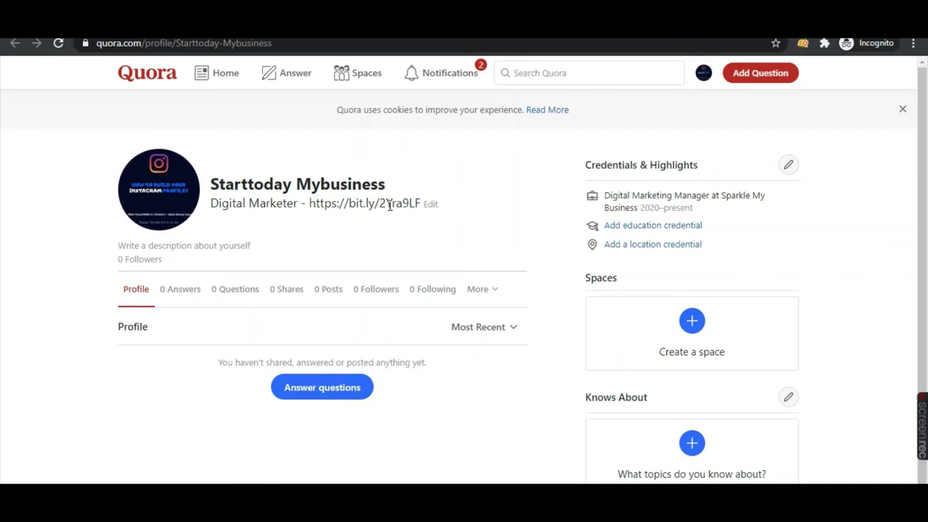
Search Quora for "how to grow on instagrram" and limit the results to the past week
left_click(582, 72)
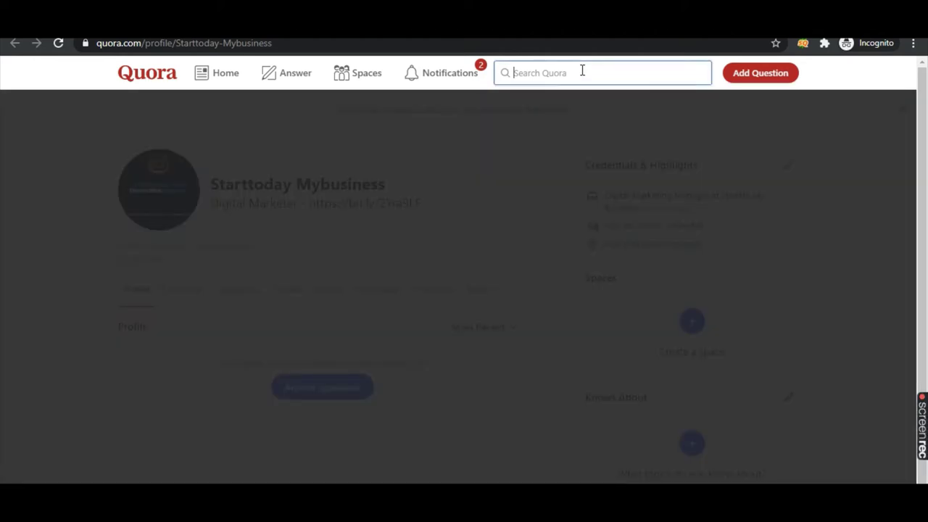
type("how to grow on ins")
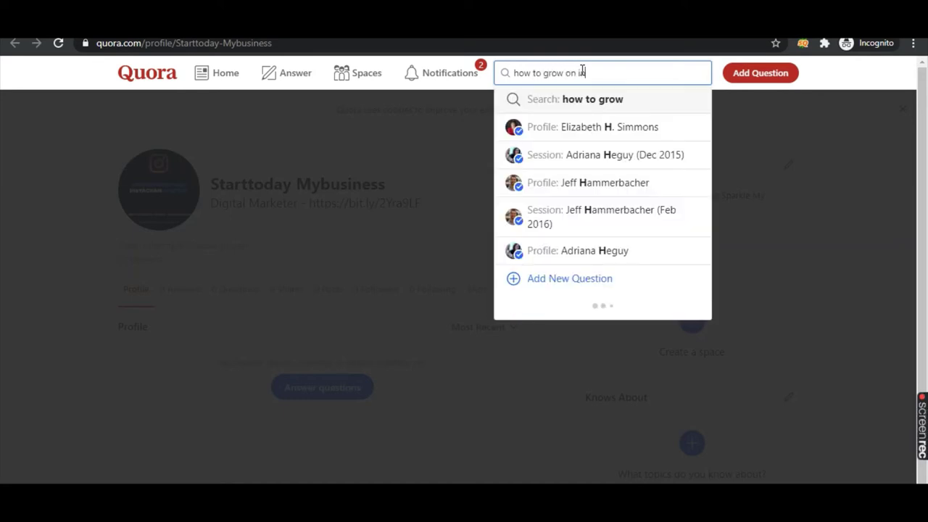
type("tagrram")
key("Return")
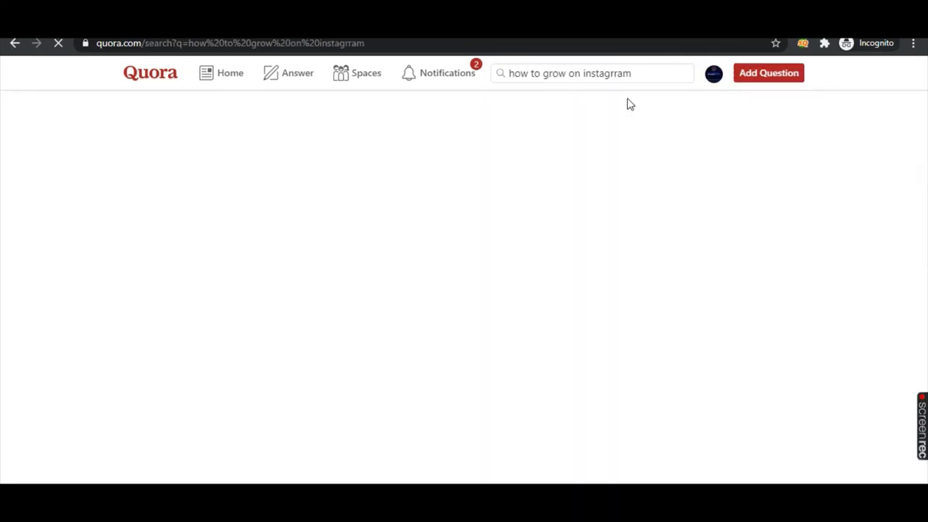
scroll(147, 361, "down", 3)
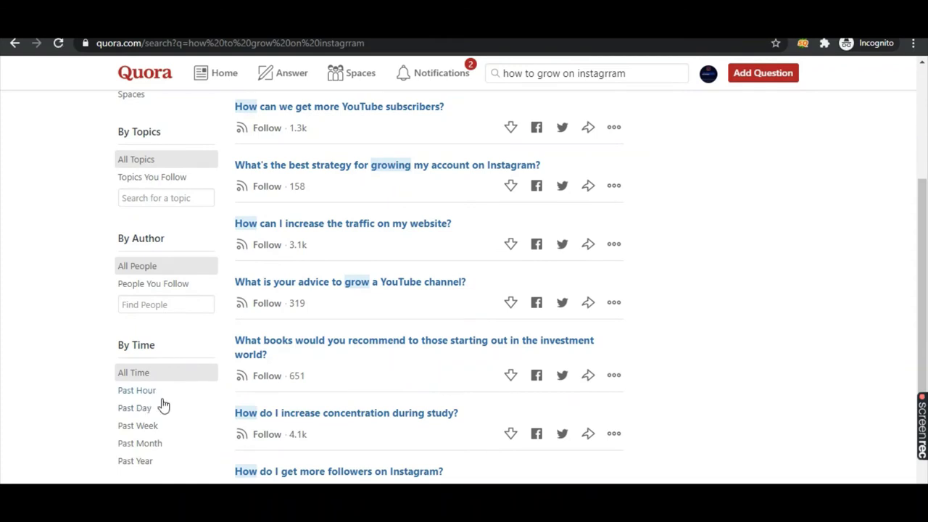
scroll(161, 406, "down", 1)
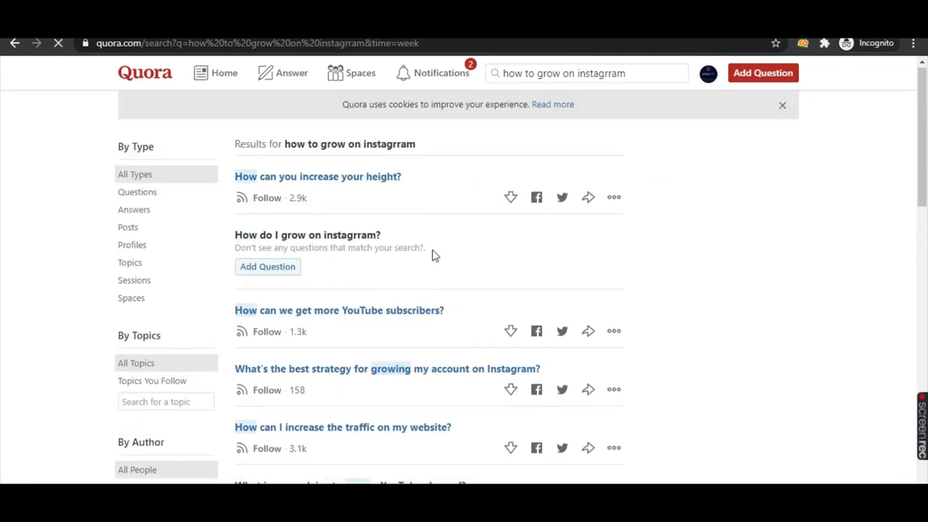
Look through the past week's search results for questions about growing on Instagram
scroll(432, 156, "down", 10)
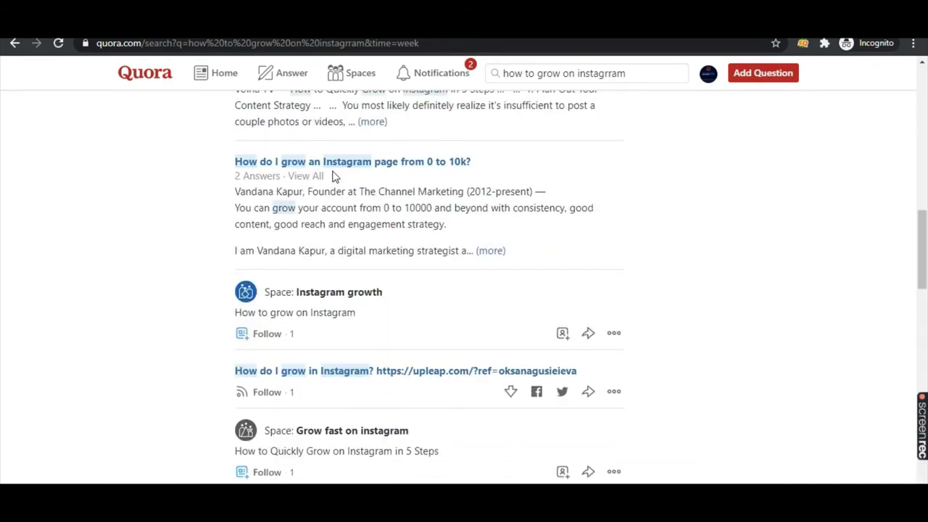
scroll(455, 189, "down", 6)
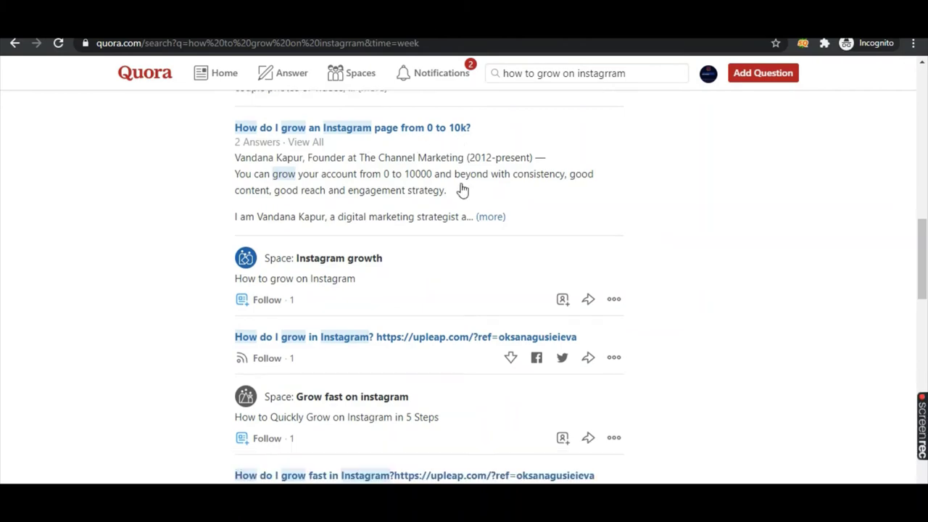
scroll(452, 211, "down", 8)
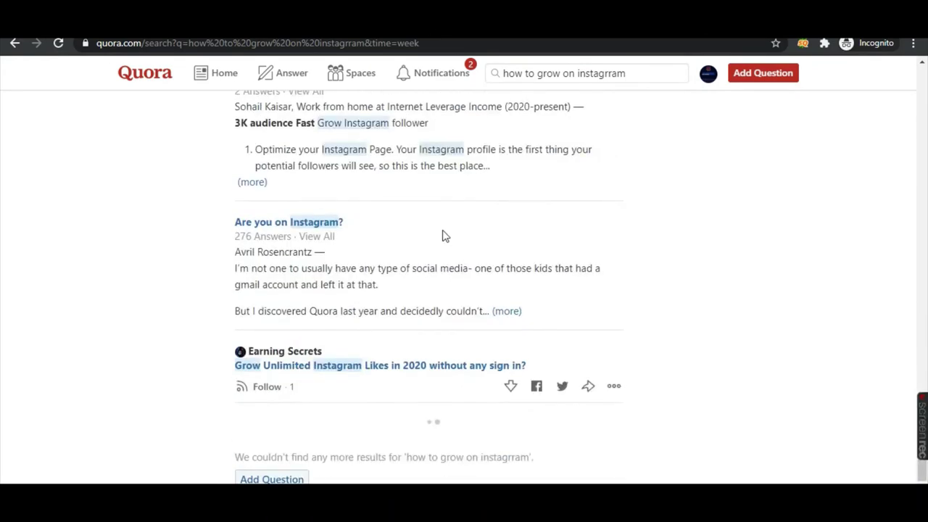
scroll(442, 232, "up", 12)
scroll(445, 236, "up", 5)
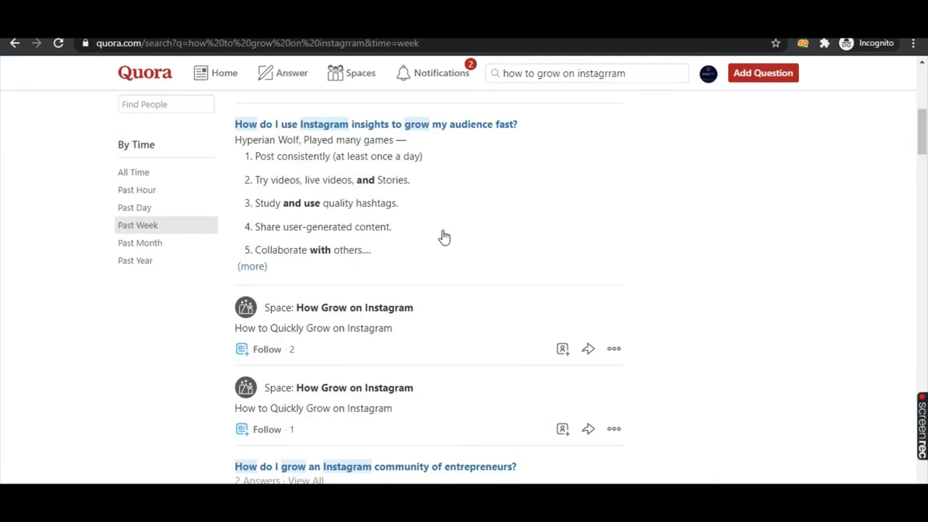
scroll(444, 237, "up", 2)
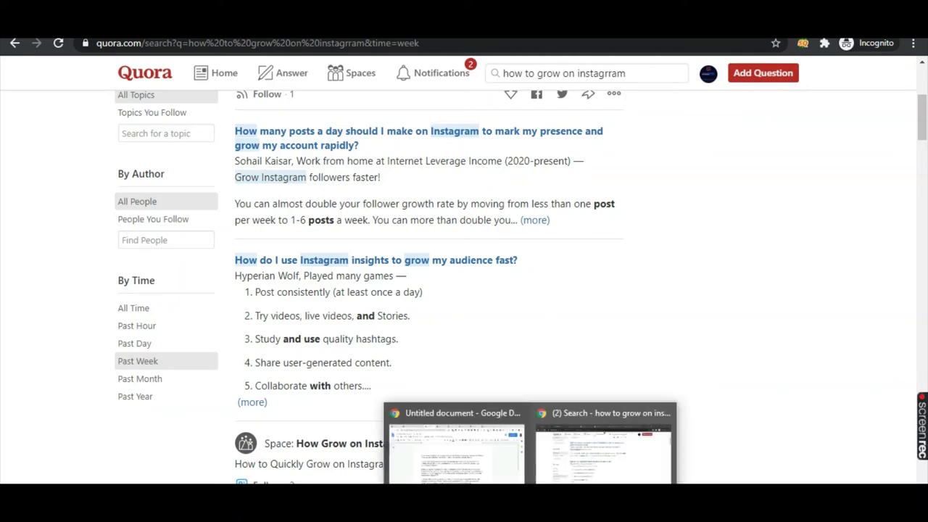
Switch to the Canva design and view the page 2 cover listing the tips for making money with Quora
left_click(458, 449)
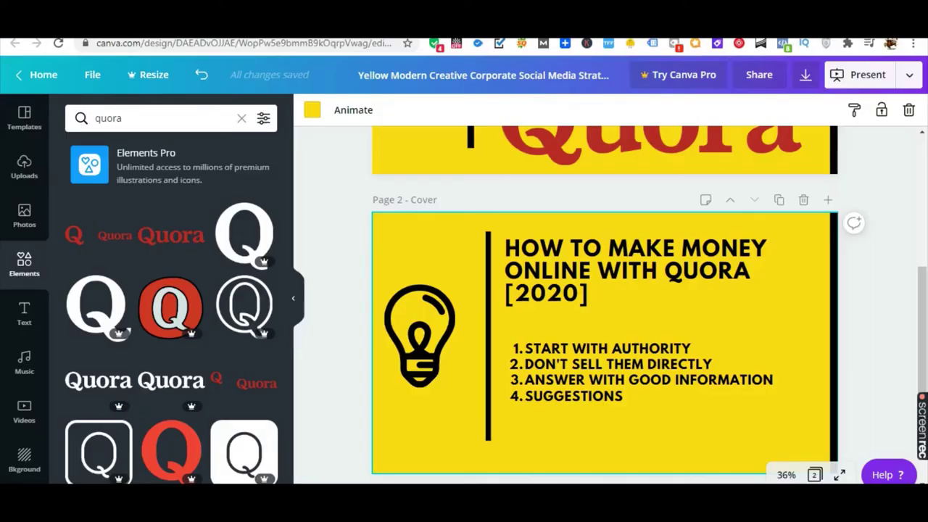
scroll(561, 363, "down", 1)
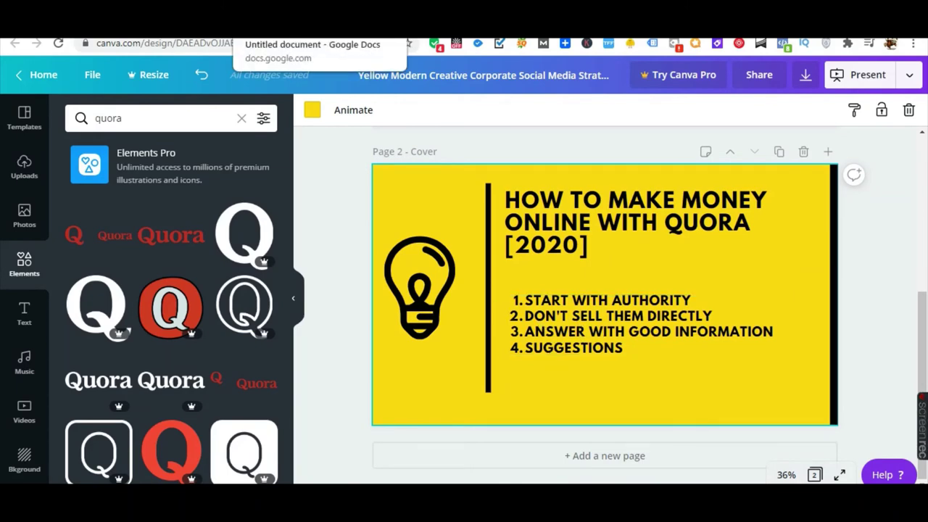
Switch to the answer draft in Google Docs and examine its self-introduction paragraph, including the mention of the YouTube channel
left_click(319, 29)
scroll(486, 283, "down", 1)
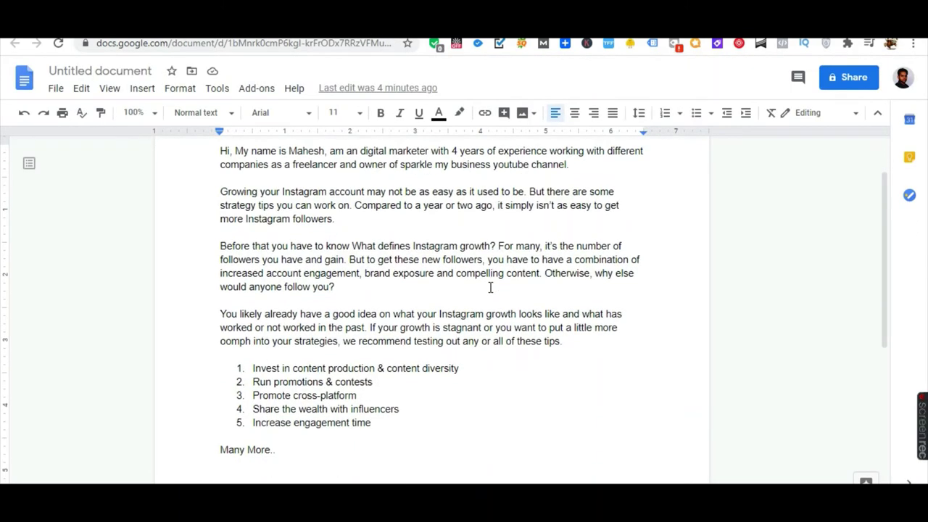
scroll(391, 261, "up", 2)
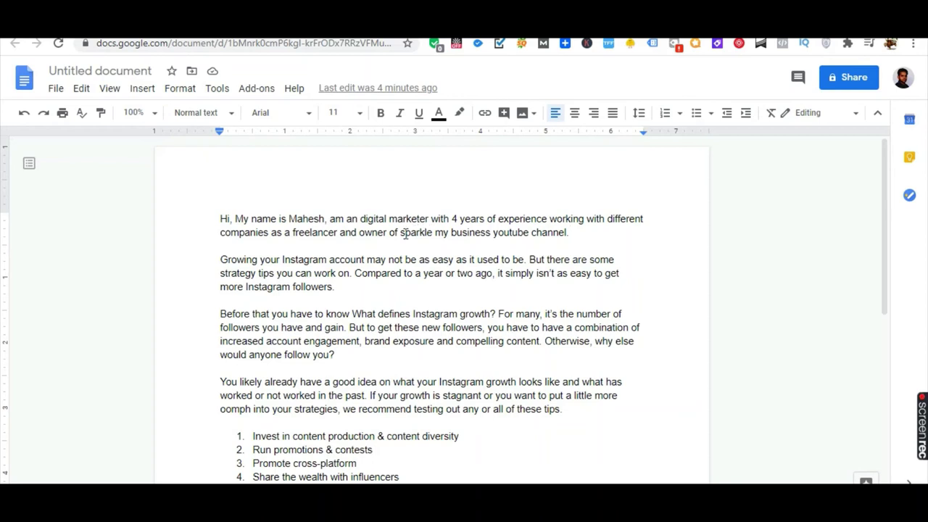
left_click_drag(403, 233, 491, 233)
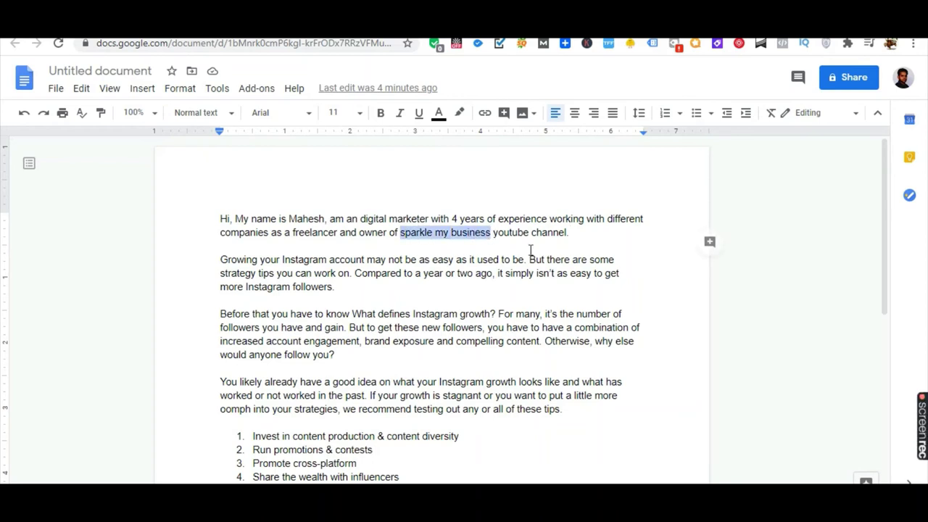
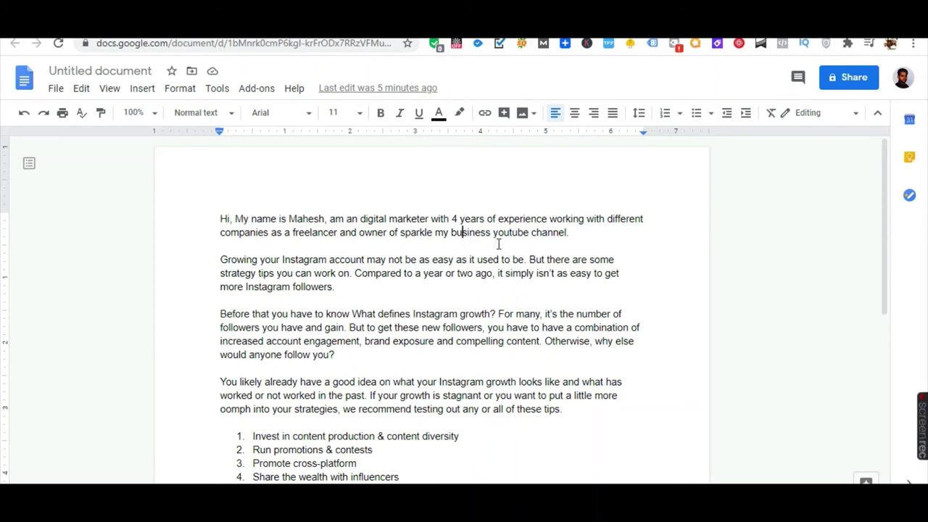
left_click_drag(491, 232, 402, 232)
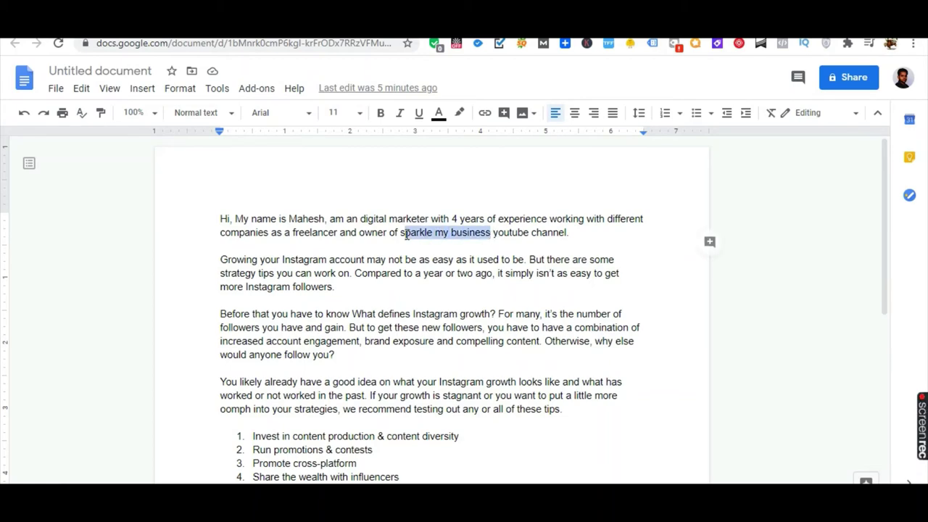
left_click(224, 216)
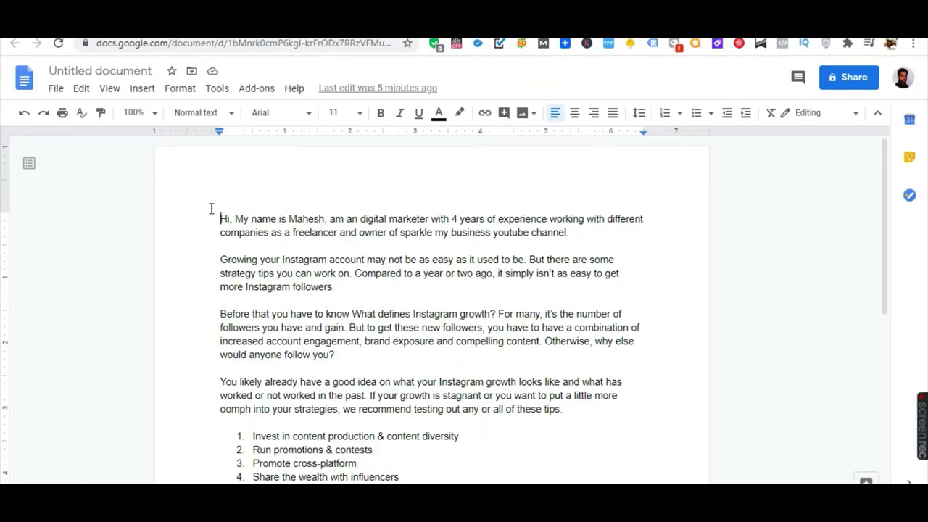
left_click_drag(217, 217, 584, 229)
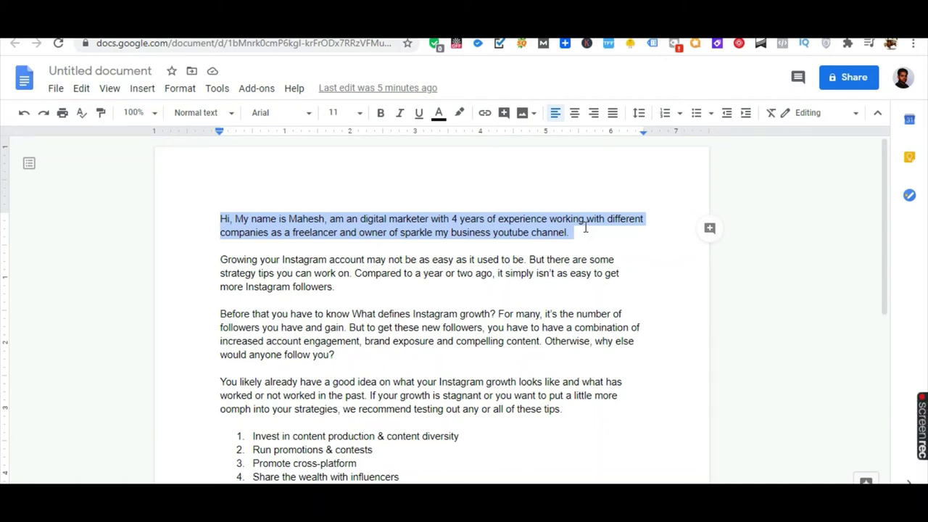
left_click(575, 238)
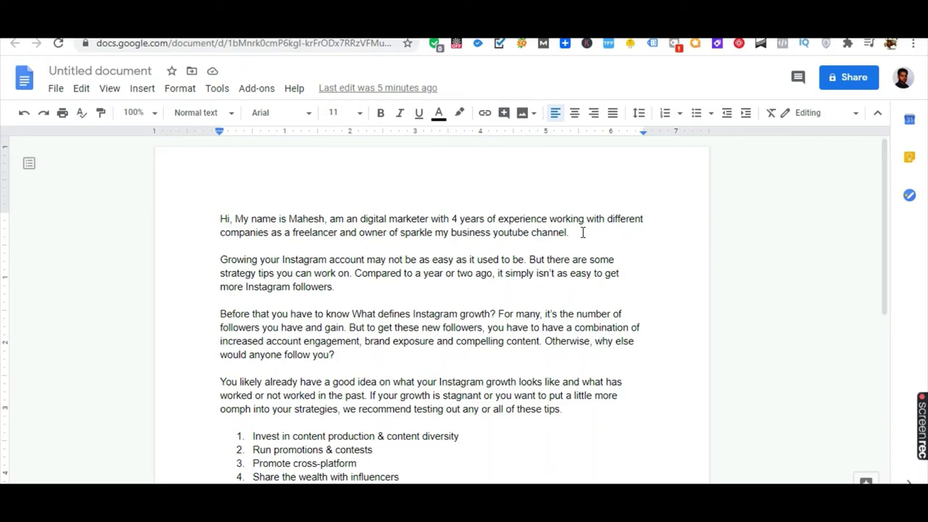
left_click_drag(229, 216, 583, 231)
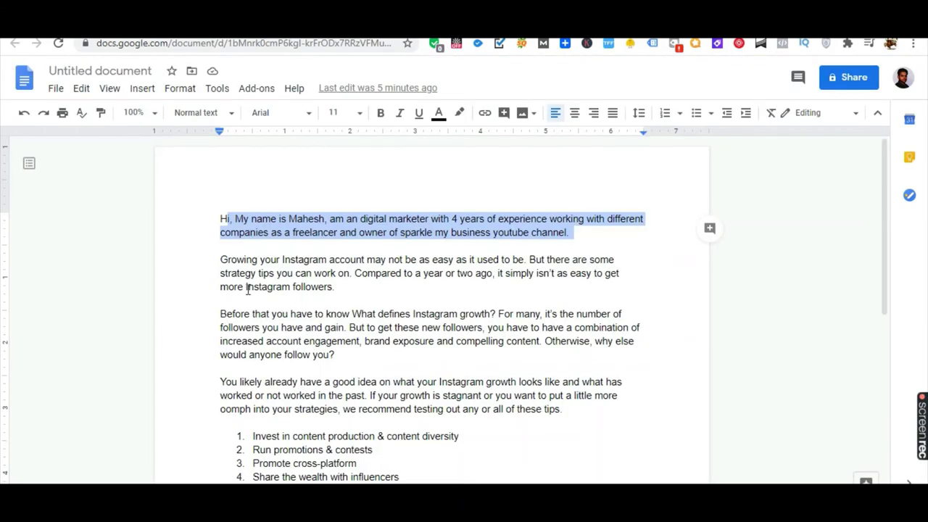
Examine the draft's paragraph on growing an Instagram account and compare it with the tips on the Canva cover
left_click(247, 287)
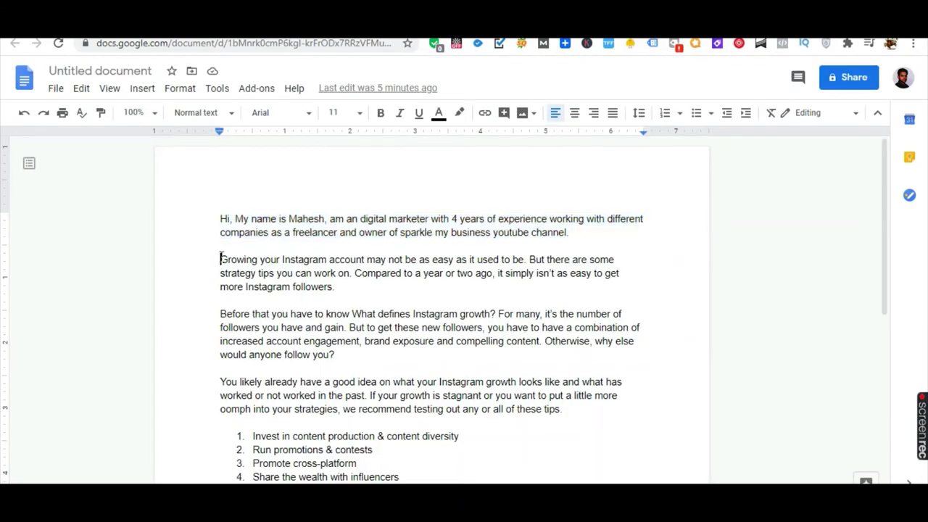
left_click_drag(221, 259, 341, 286)
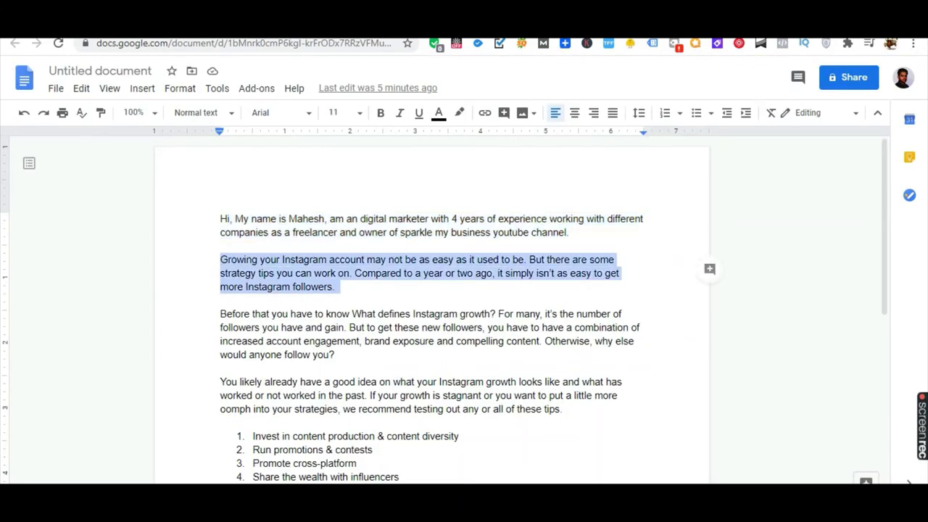
left_click(652, 32)
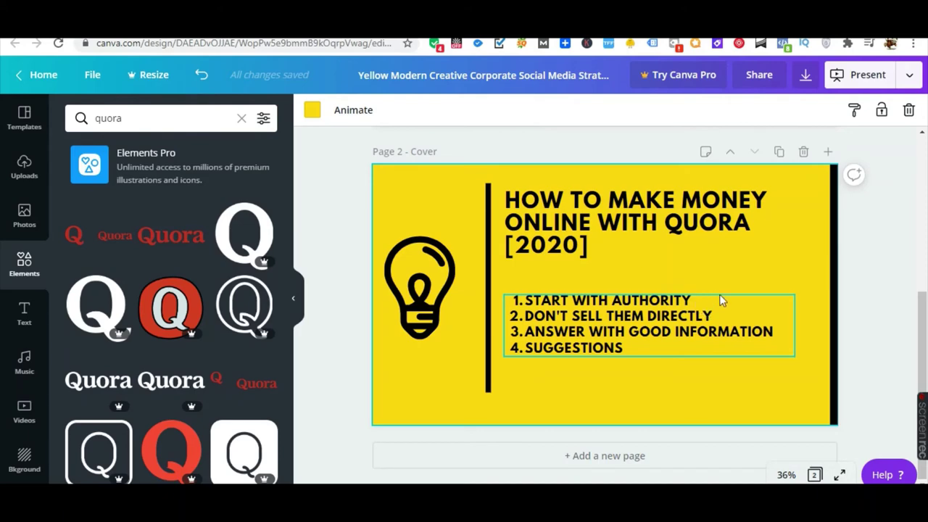
Return to the Google Docs draft and examine the numbered list of Instagram growth tips
left_click(435, 33)
scroll(239, 275, "down", 2)
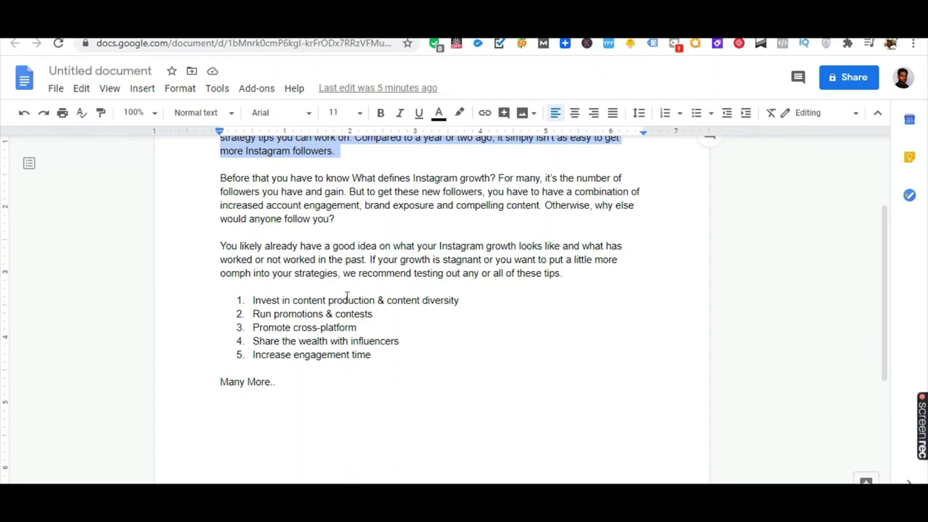
scroll(355, 308, "down", 1)
left_click_drag(383, 285, 222, 220)
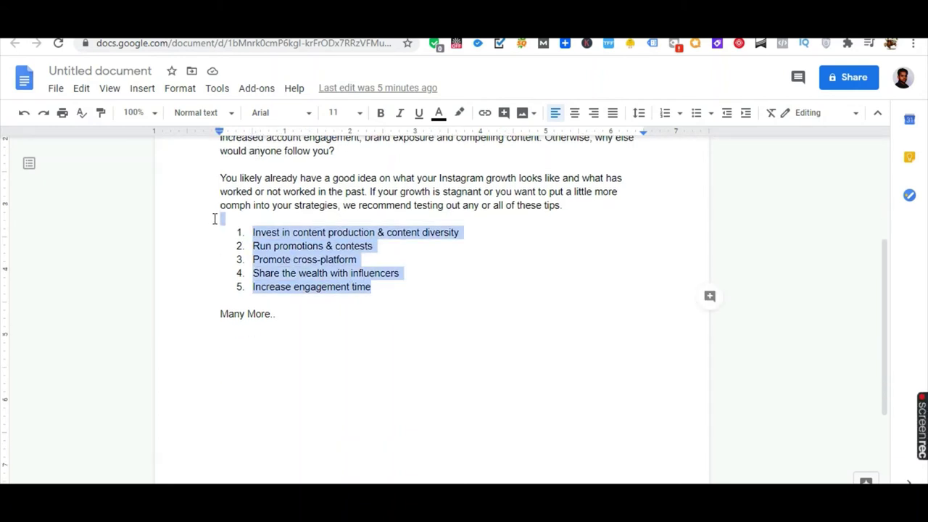
Copy the entire answer draft from the Google Docs document
left_click(216, 254)
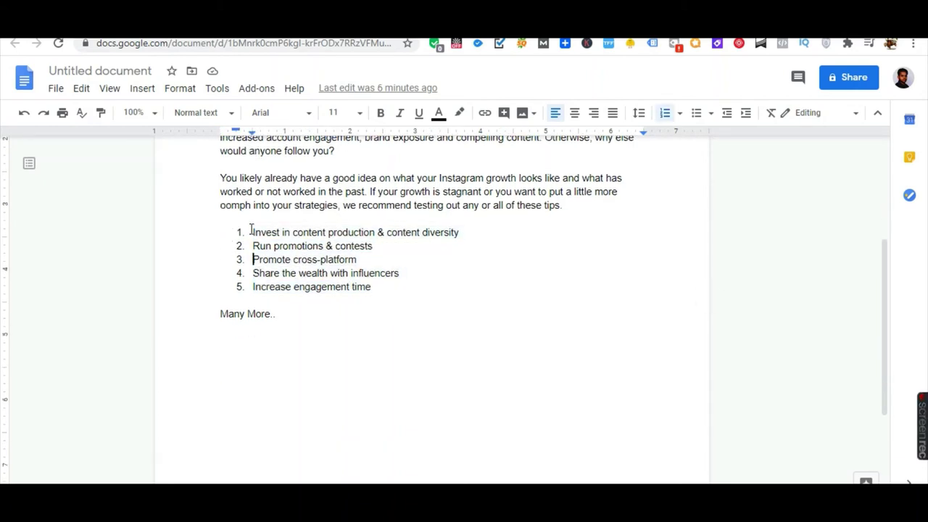
left_click(286, 315)
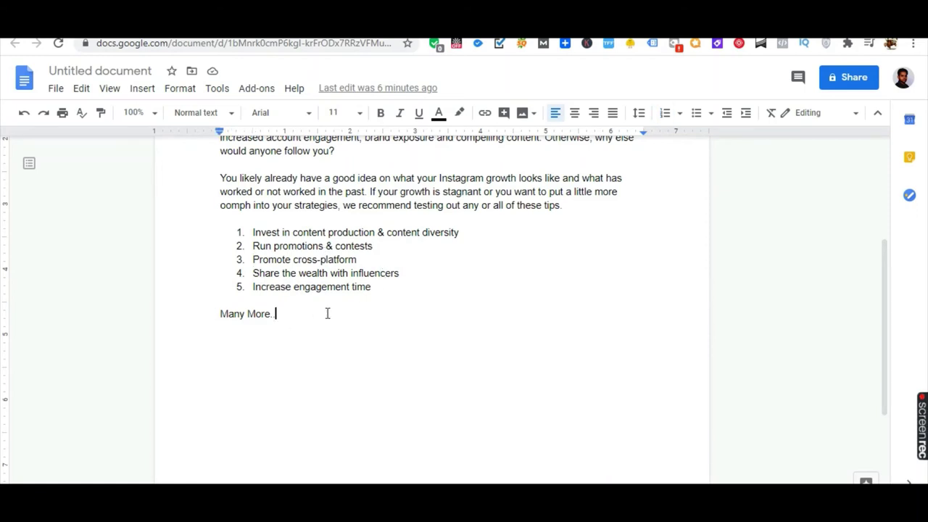
key("ctrl+a")
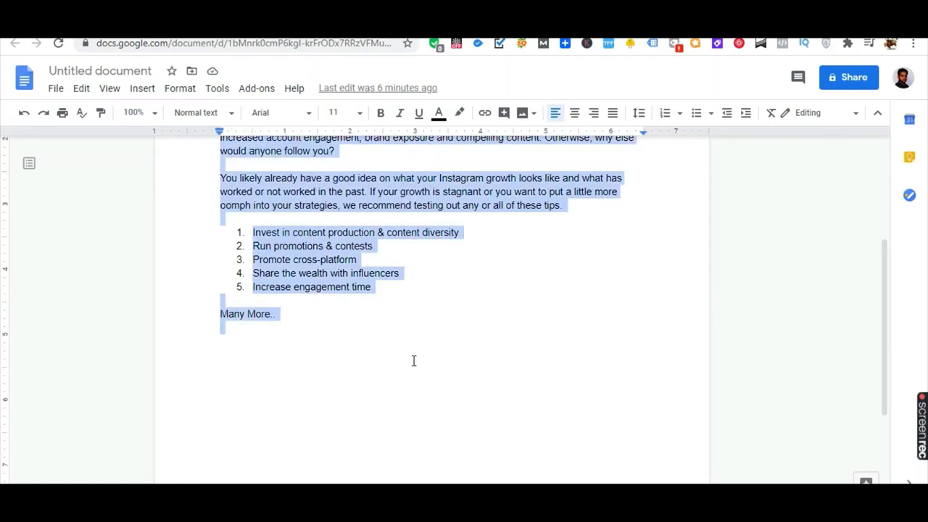
Switch to Quora and look through the past week's search results for a suitable Instagram growth question to answer
scroll(413, 359, "up", 5)
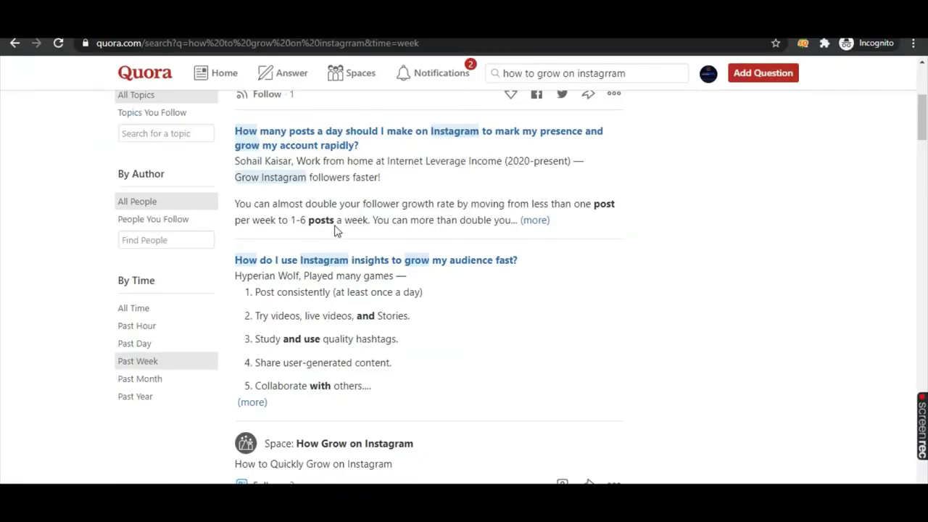
scroll(333, 226, "up", 4)
scroll(325, 226, "down", 4)
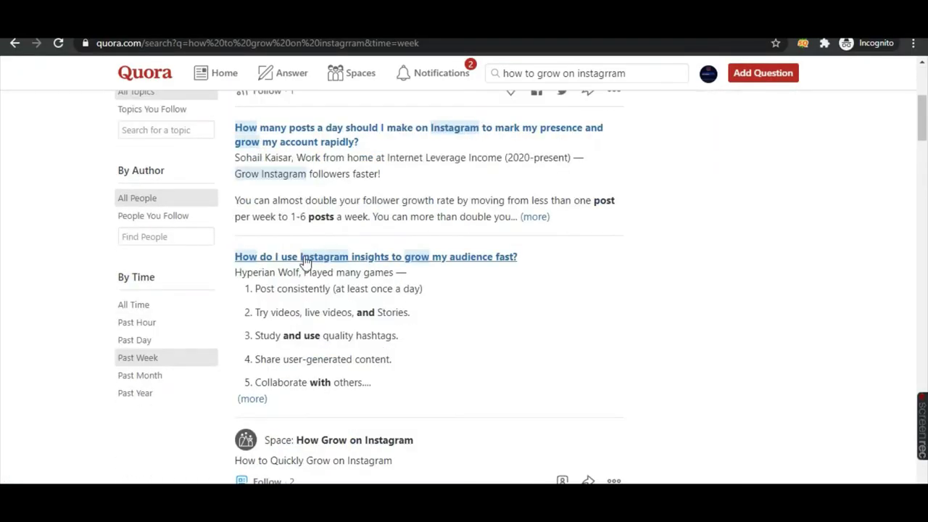
scroll(290, 243, "down", 4)
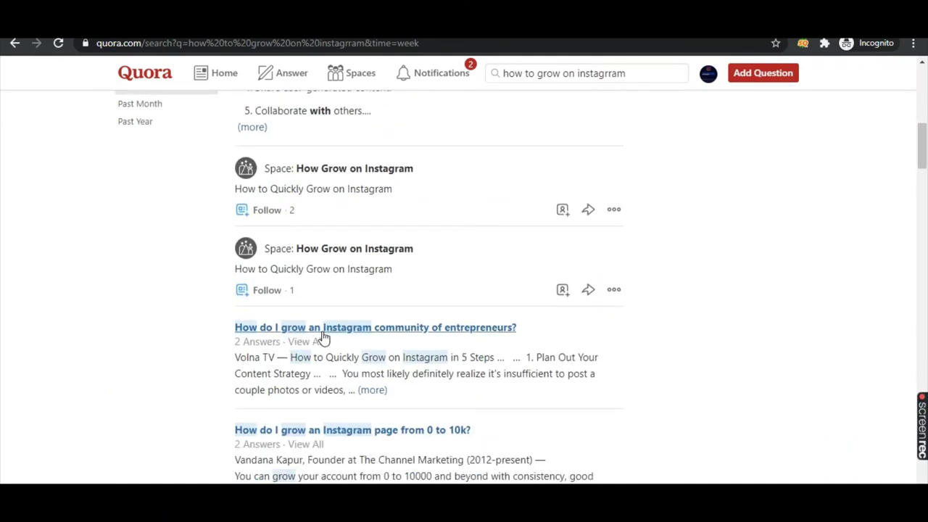
scroll(446, 338, "up", 3)
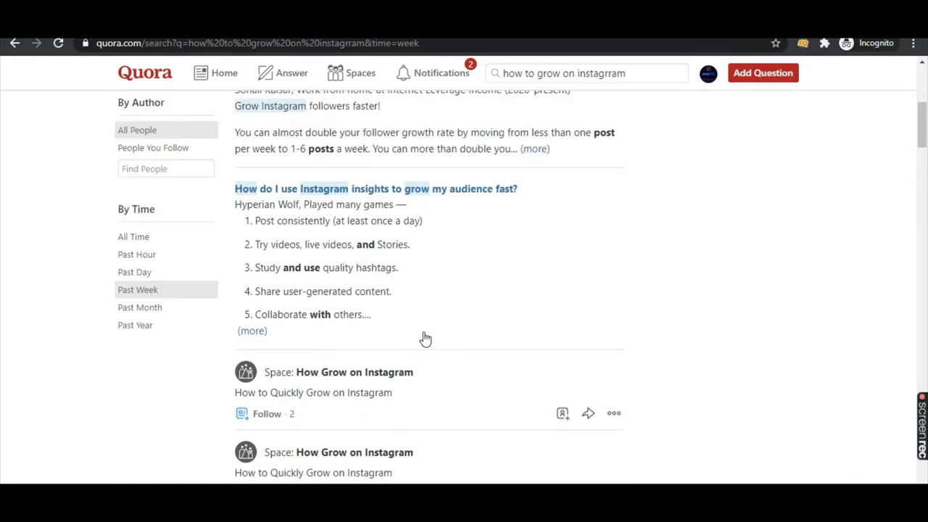
scroll(391, 203, "up", 4)
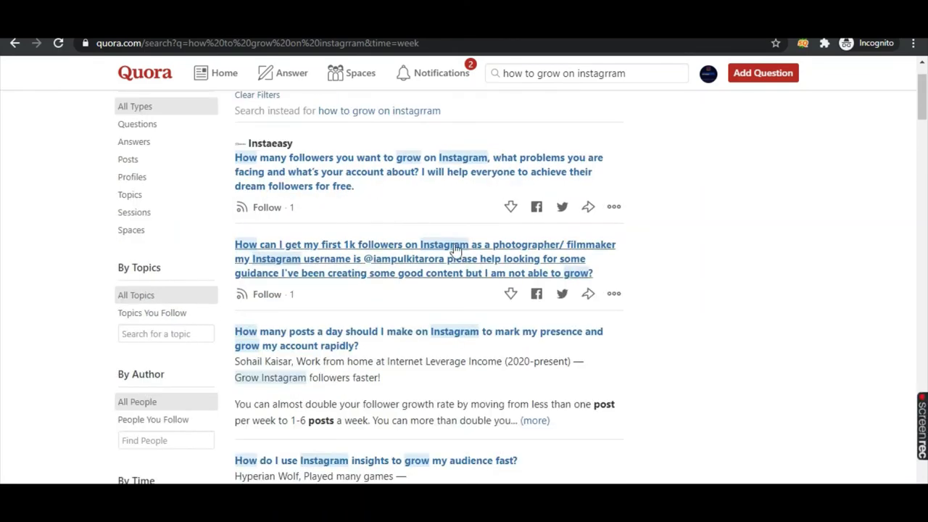
scroll(421, 215, "down", 11)
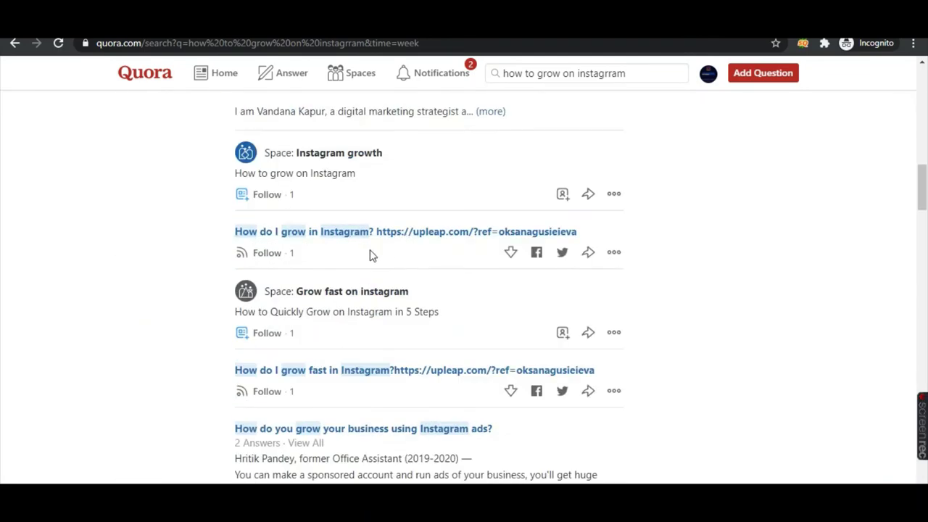
scroll(373, 255, "down", 5)
scroll(367, 300, "down", 6)
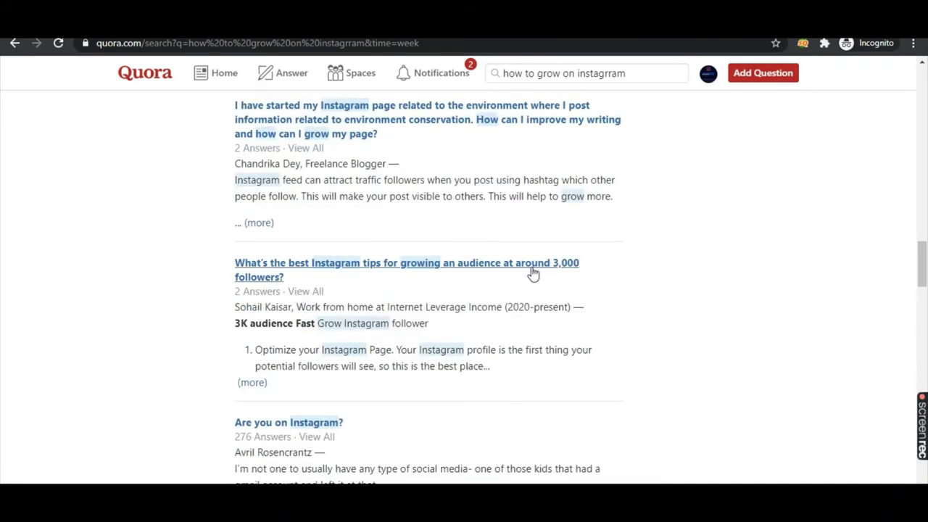
Open "What's the best Instagram tips for growing an audience at around 3,000 followers?" in a new tab and start an answer
right_click(328, 265)
left_click(353, 278)
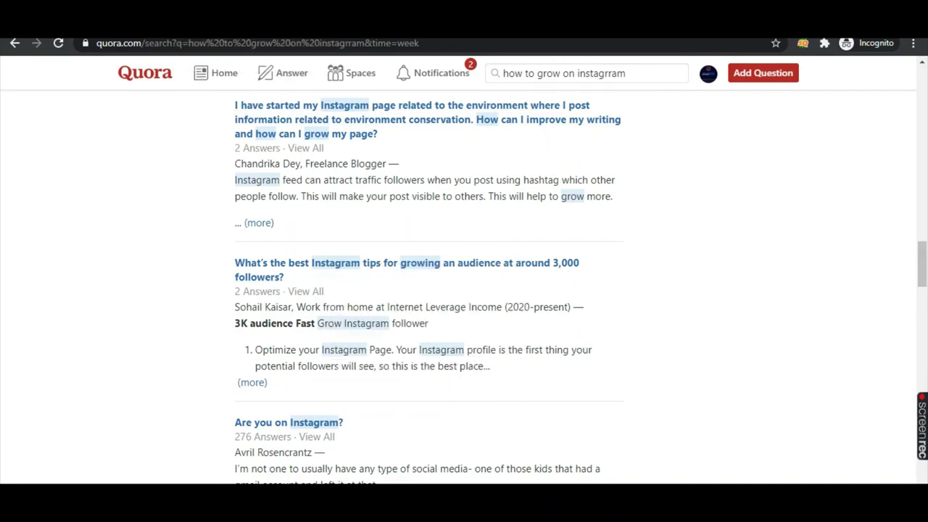
key("ctrl+Tab")
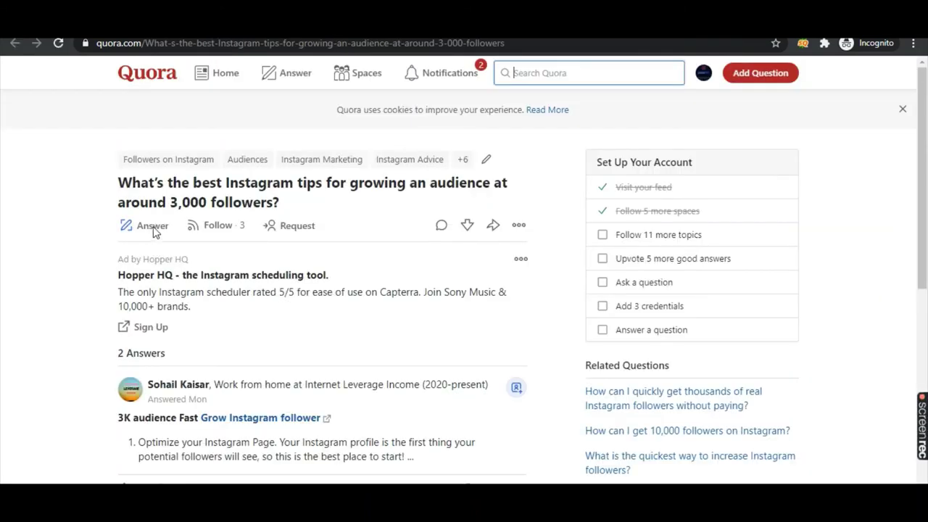
left_click(141, 229)
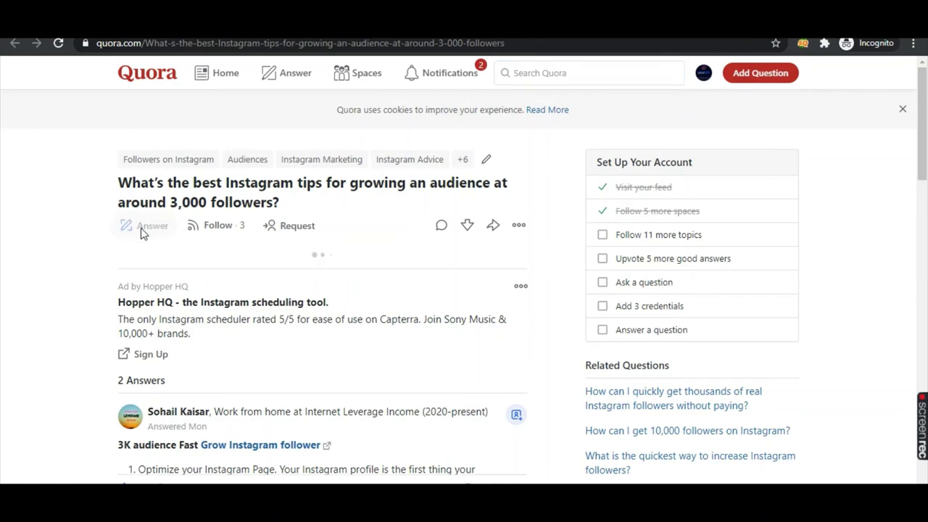
scroll(225, 347, "down", 1)
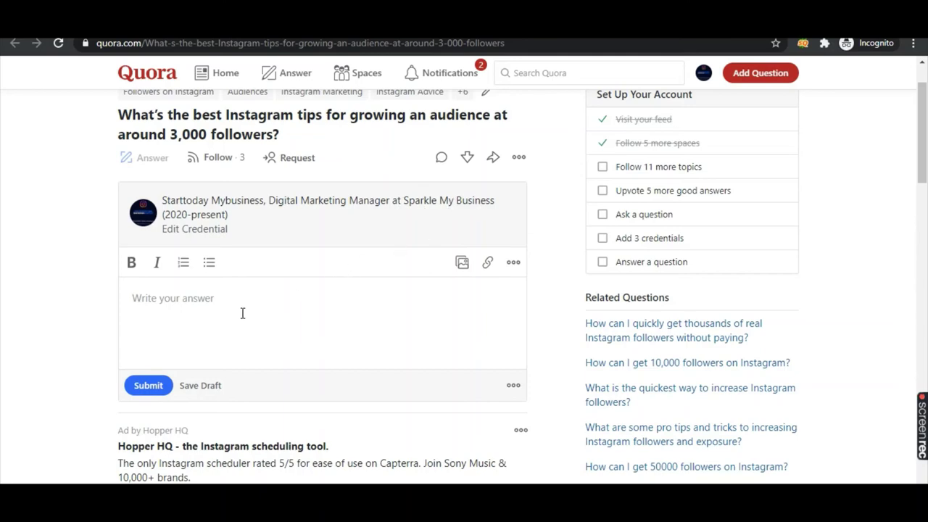
Try pasting the copied draft into the answer with its formatting, and cut the whole text back out
key("ctrl+v")
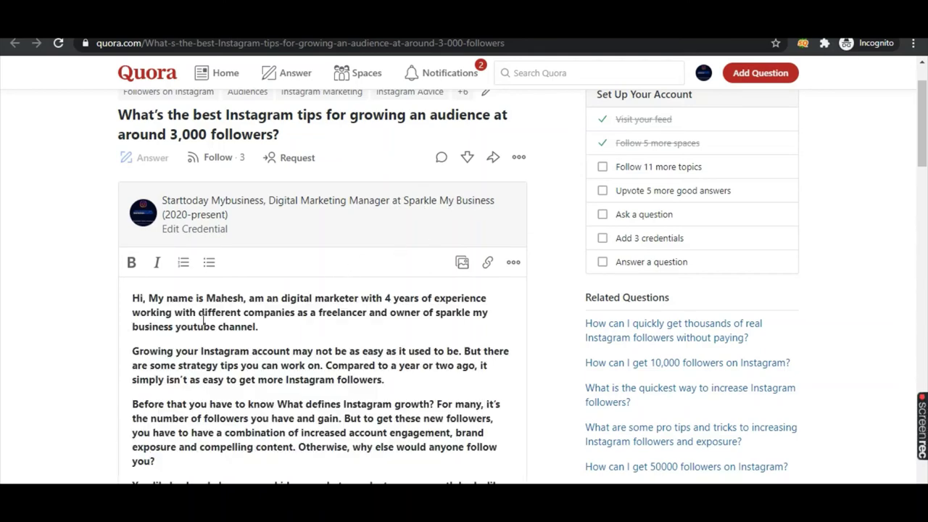
scroll(209, 319, "down", 3)
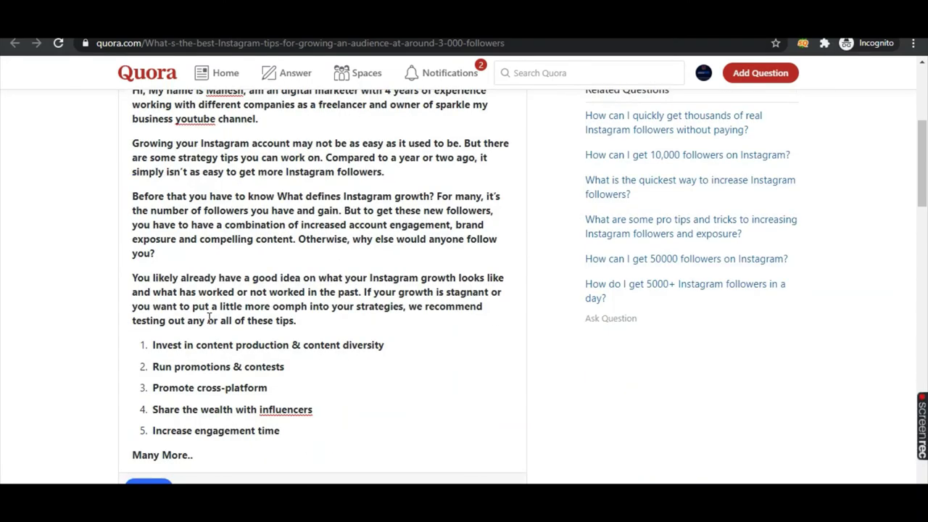
key("ctrl+a")
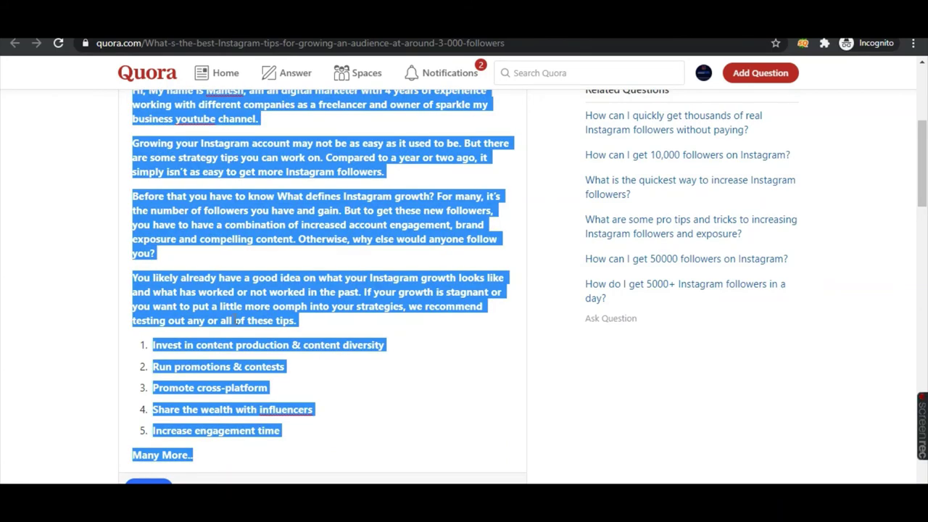
key("ctrl+x")
Try to paste the draft as plain text by passing it through a new tab's address bar, and undo the paste
key("ctrl+t")
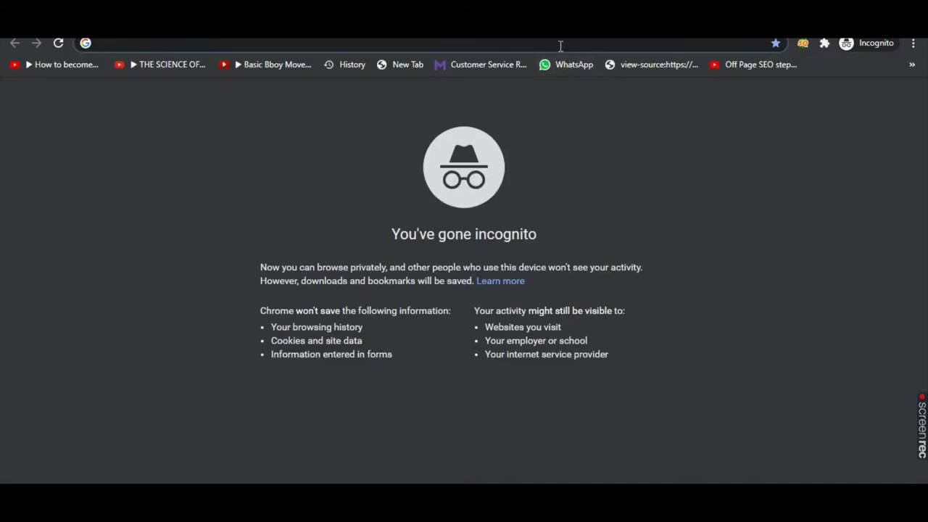
key("ctrl+v")
key("ctrl+a")
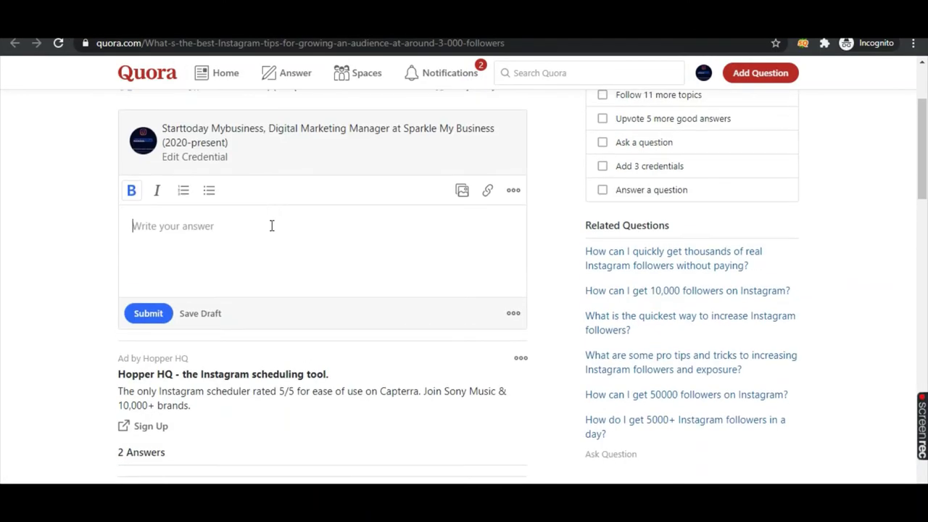
key("ctrl+v")
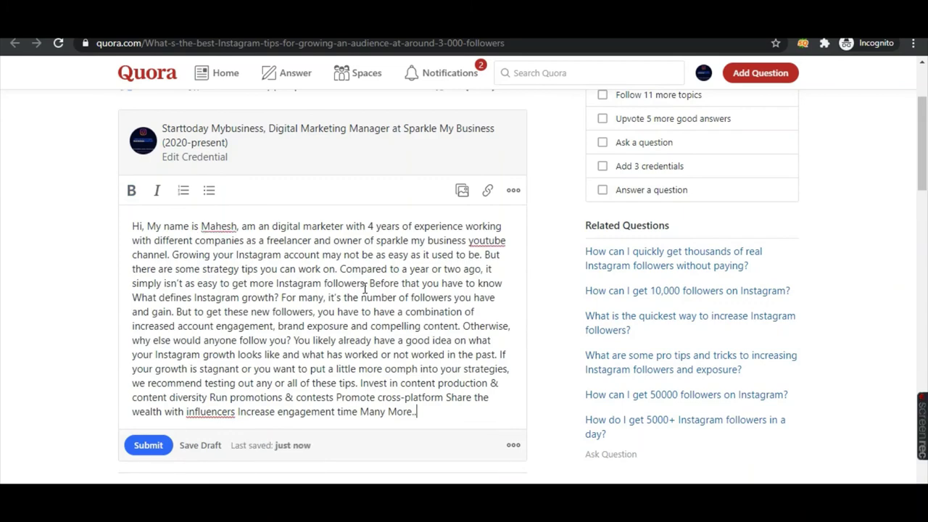
key("ctrl+z")
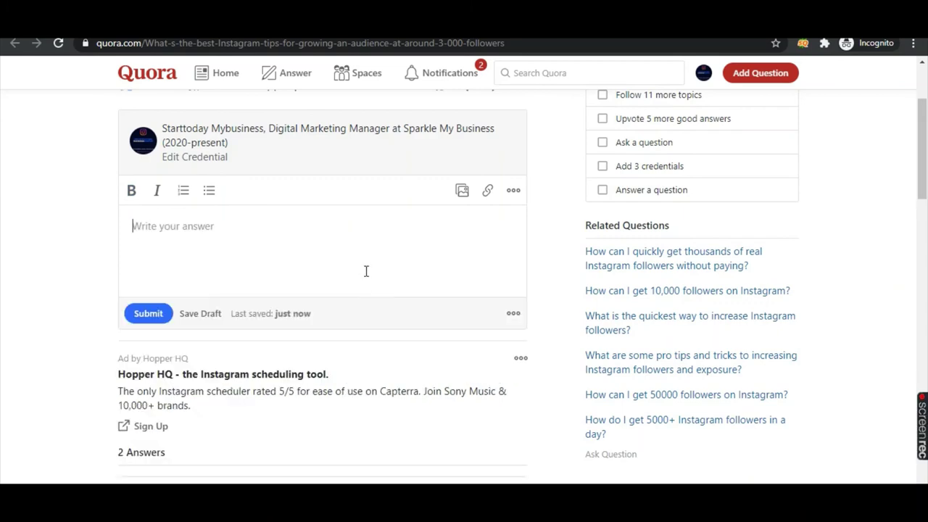
Copy the whole answer draft from Google Docs and paste it into the empty Quora answer
key("alt+Tab")
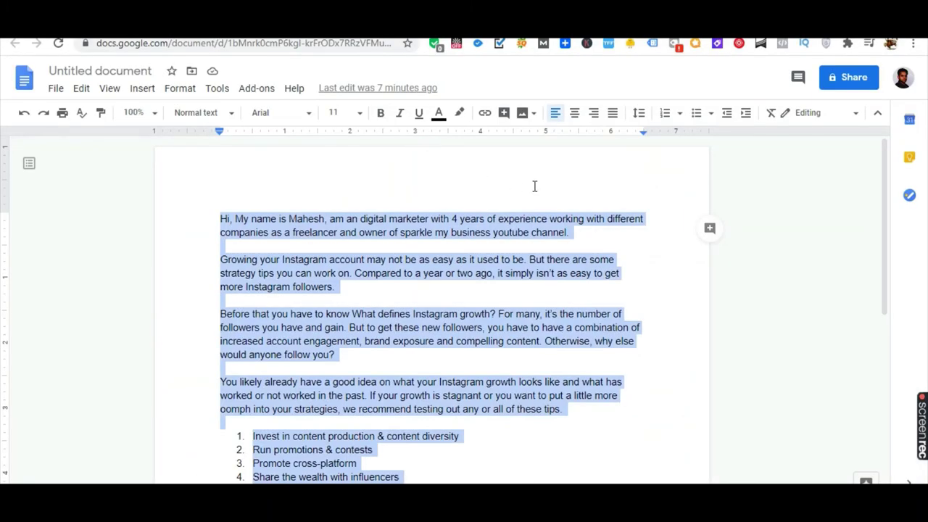
key("ctrl+c")
key("alt+Tab")
key("ctrl+v")
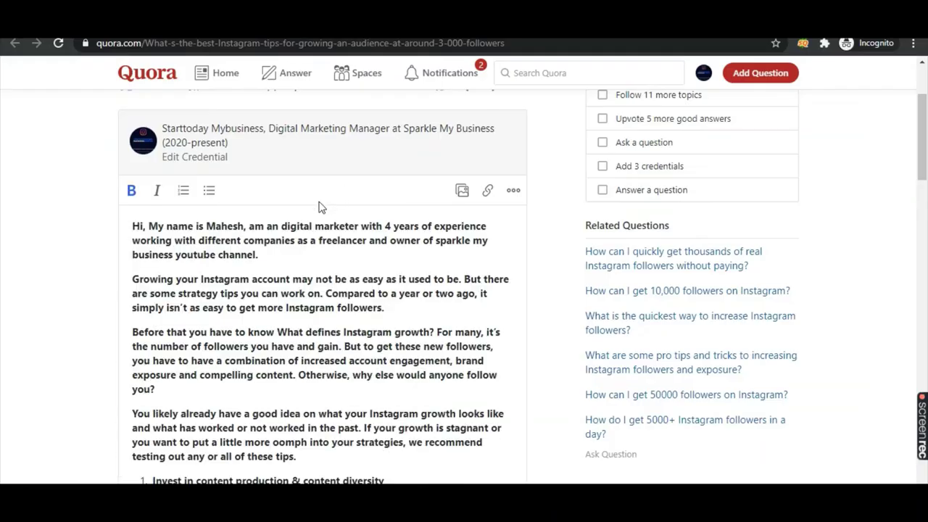
scroll(346, 297, "down", 3)
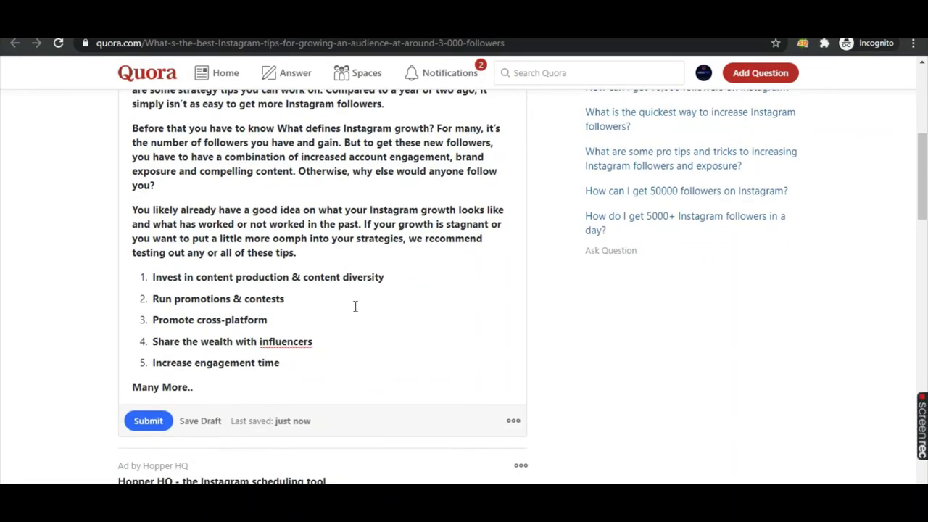
Remove the bold formatting from the introductory paragraphs above the numbered list
scroll(355, 307, "up", 1)
left_click_drag(313, 322, 125, 359)
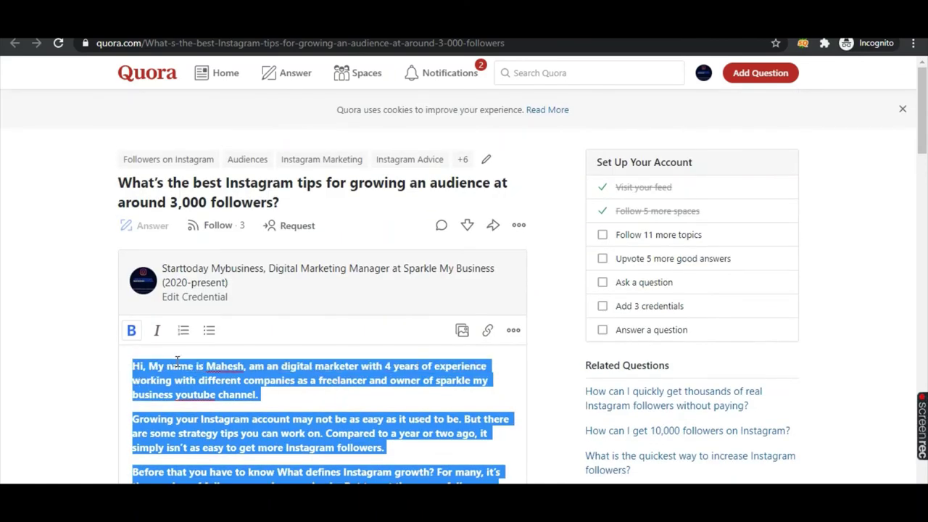
left_click(131, 330)
left_click(97, 338)
scroll(97, 341, "down", 4)
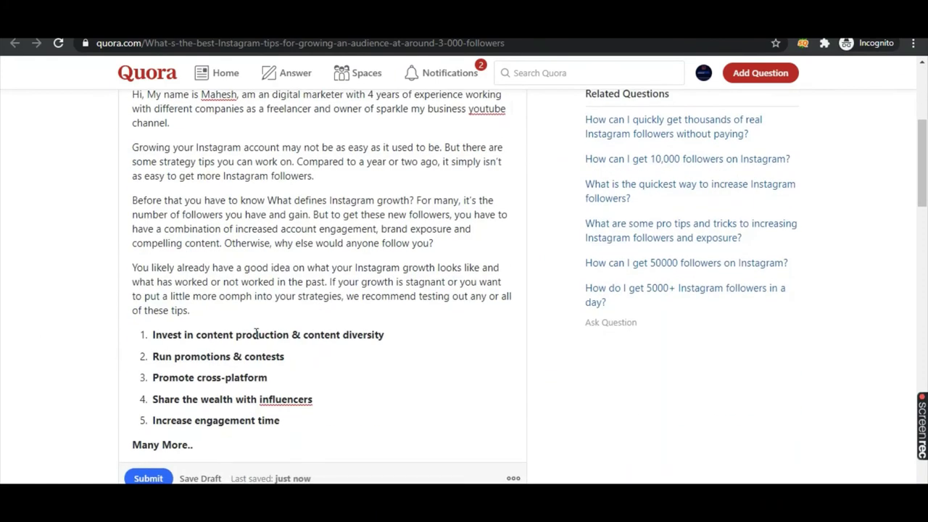
Add the closing line "For more information check my link in the bio." below "Many More.."
scroll(258, 332, "down", 1)
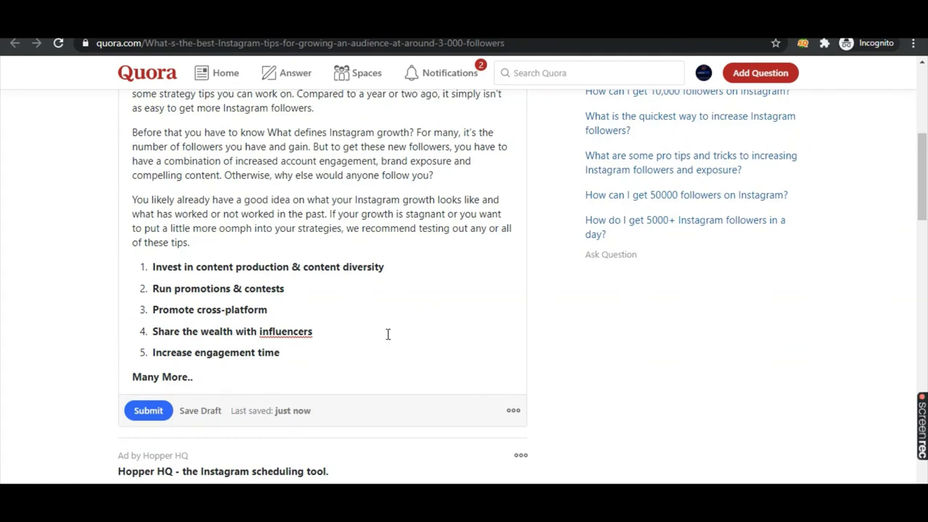
key("Return")
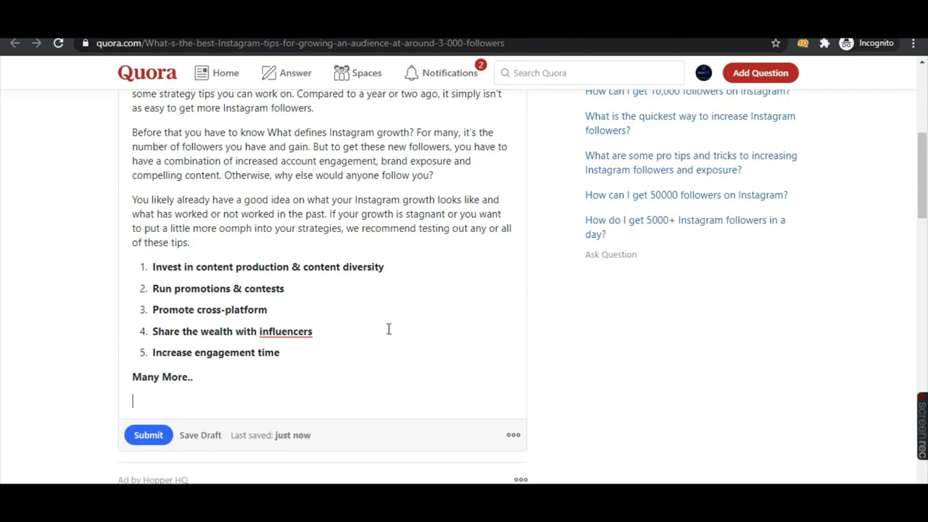
type("For more")
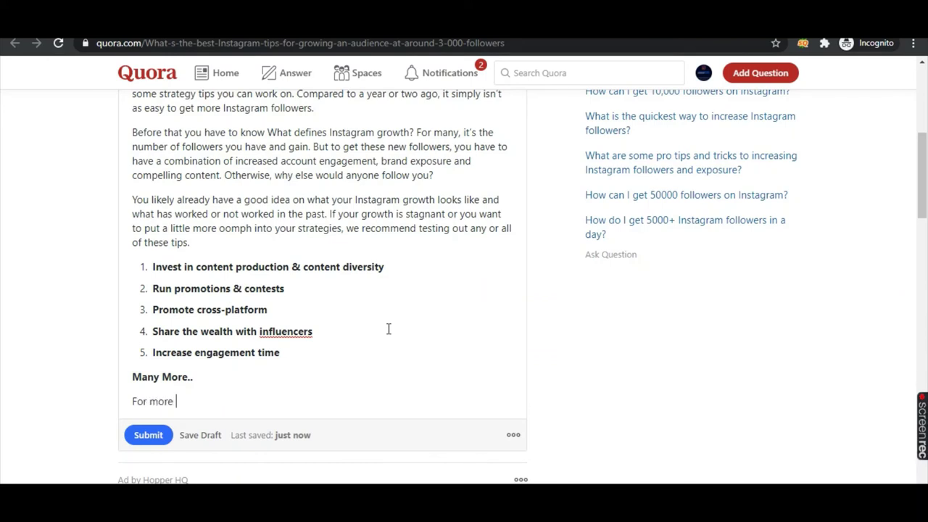
type(" information")
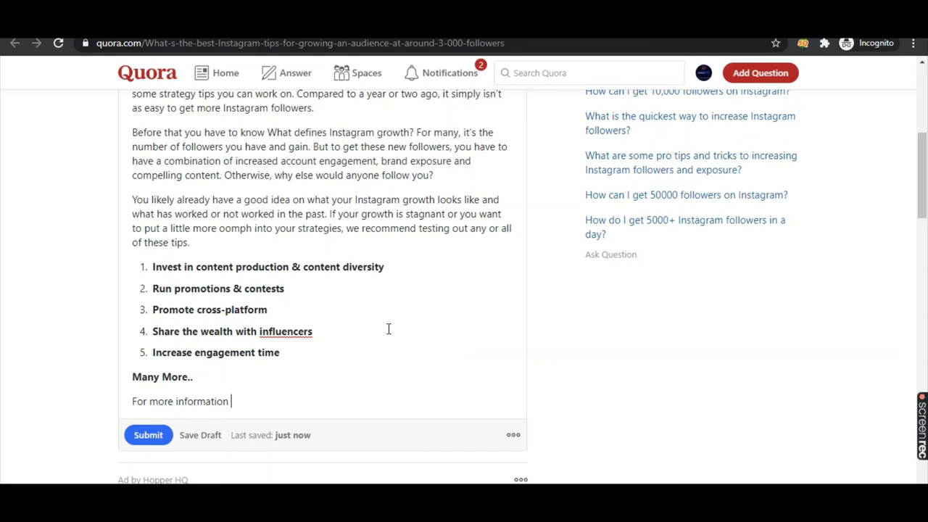
type(" check my link")
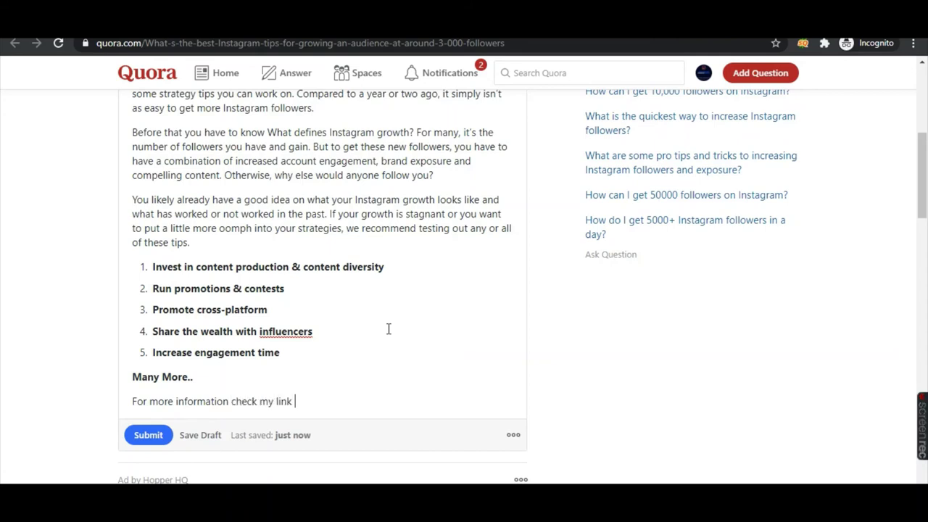
type(" in the")
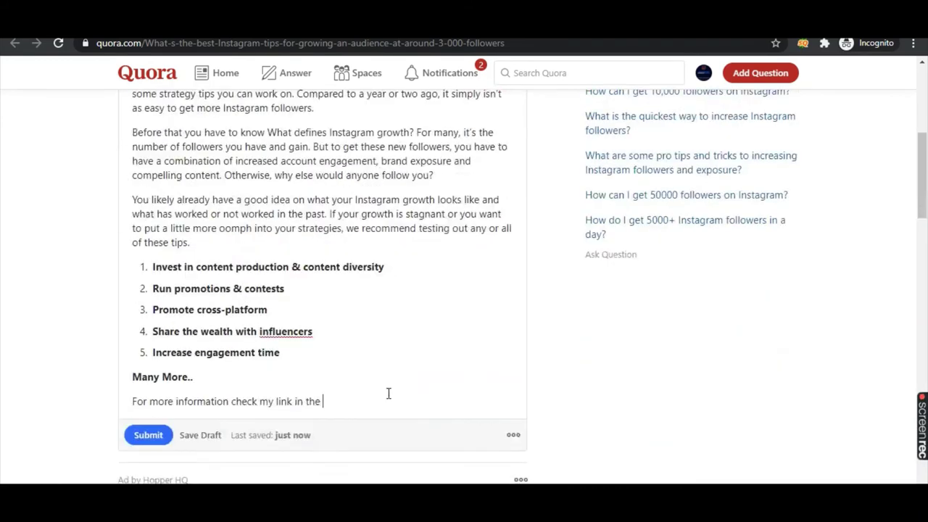
type(" bio.")
scroll(435, 327, "up", 5)
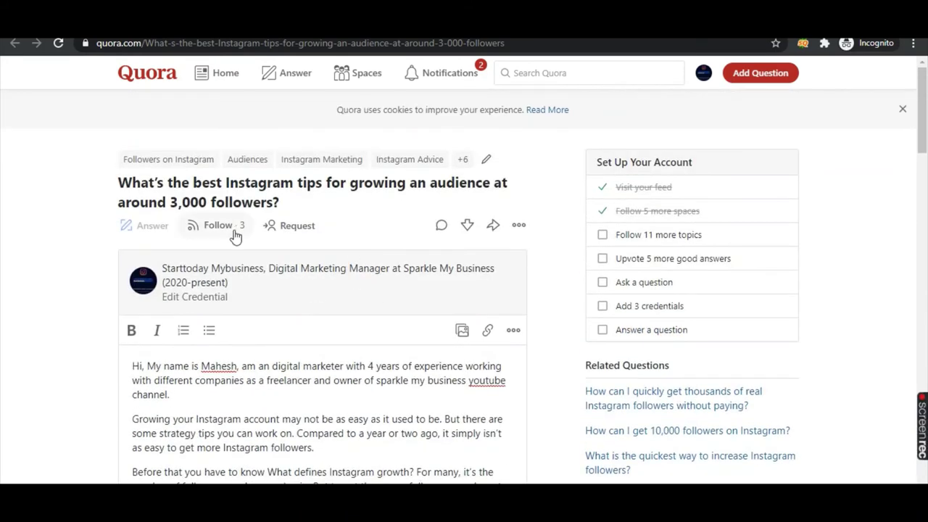
left_click(216, 302)
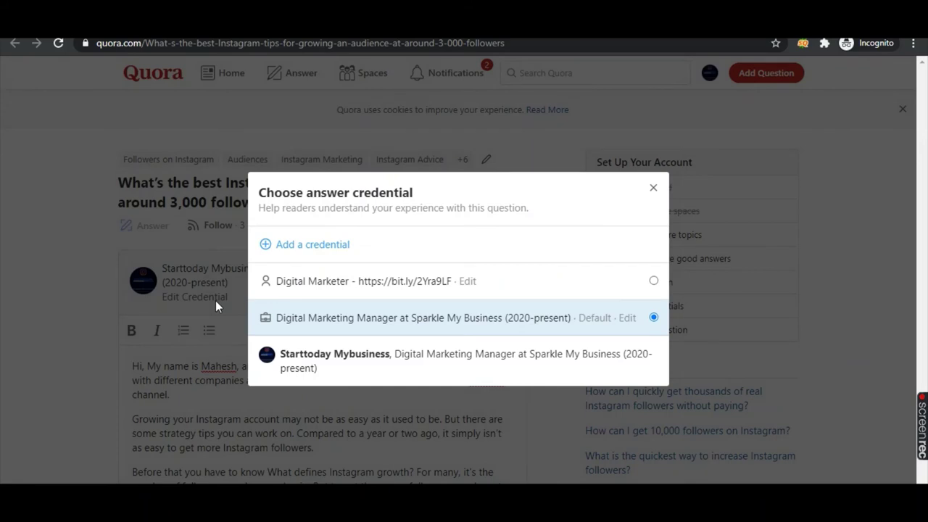
left_click(654, 281)
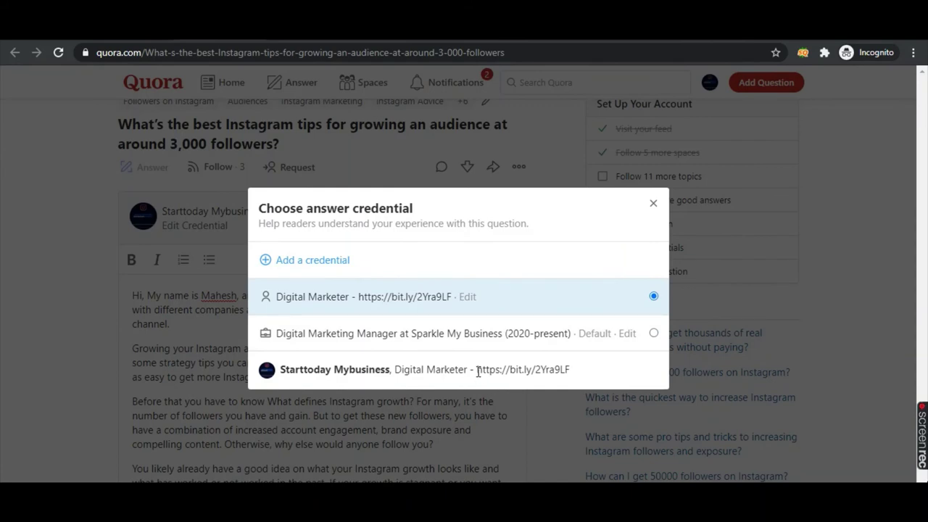
left_click_drag(478, 371, 575, 375)
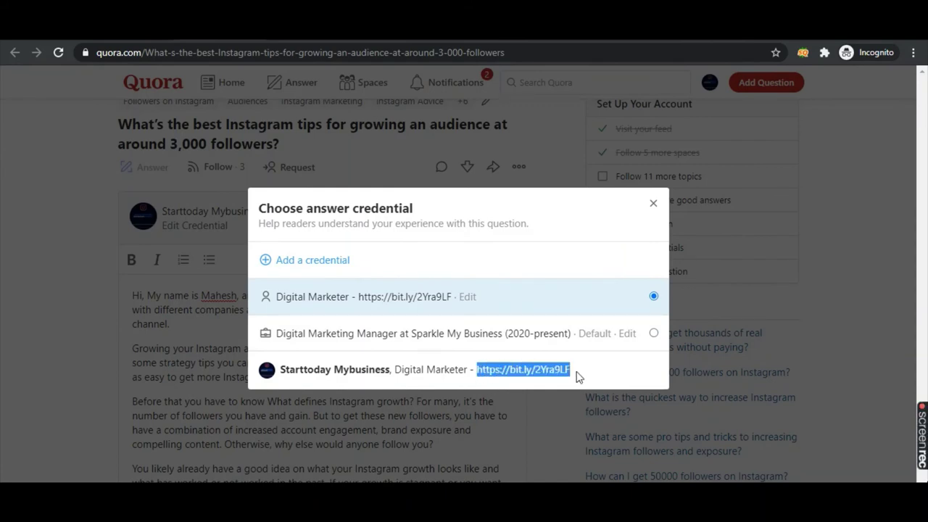
left_click(655, 203)
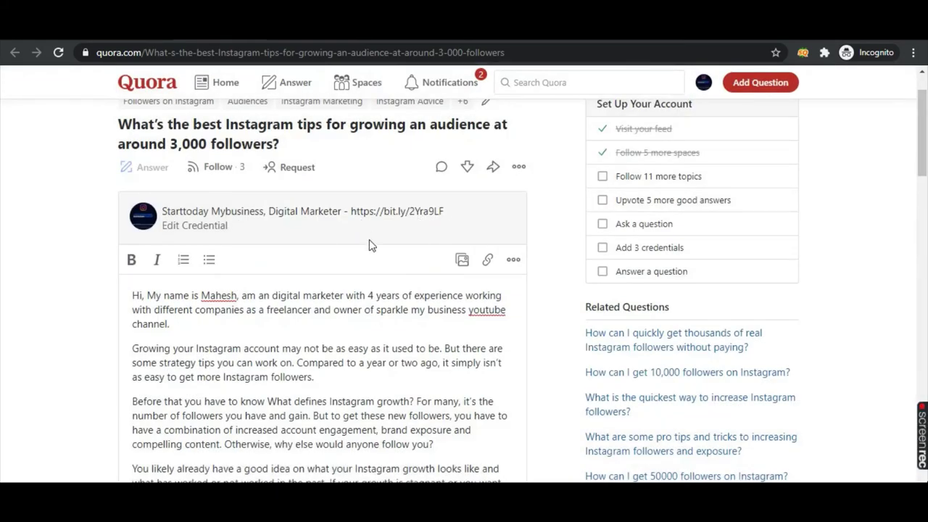
Replace the closing line's text after "For more information" with "how to grow on instagram organically - Visit the link in the bio."
scroll(370, 245, "down", 5)
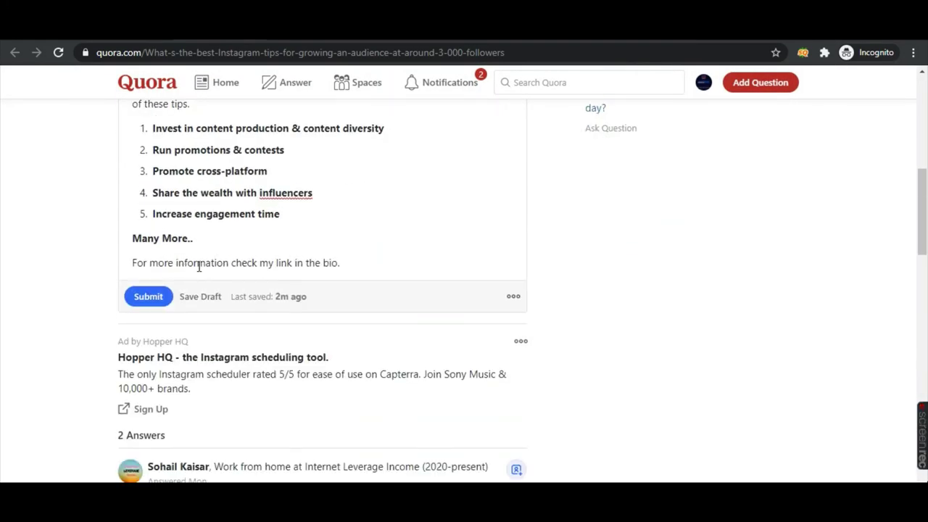
left_click_drag(230, 264, 366, 267)
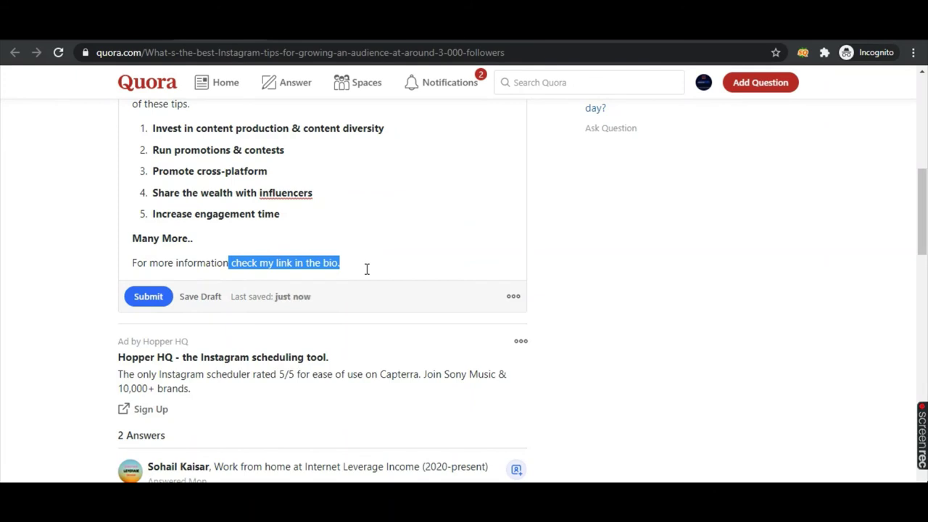
key("BackSpace")
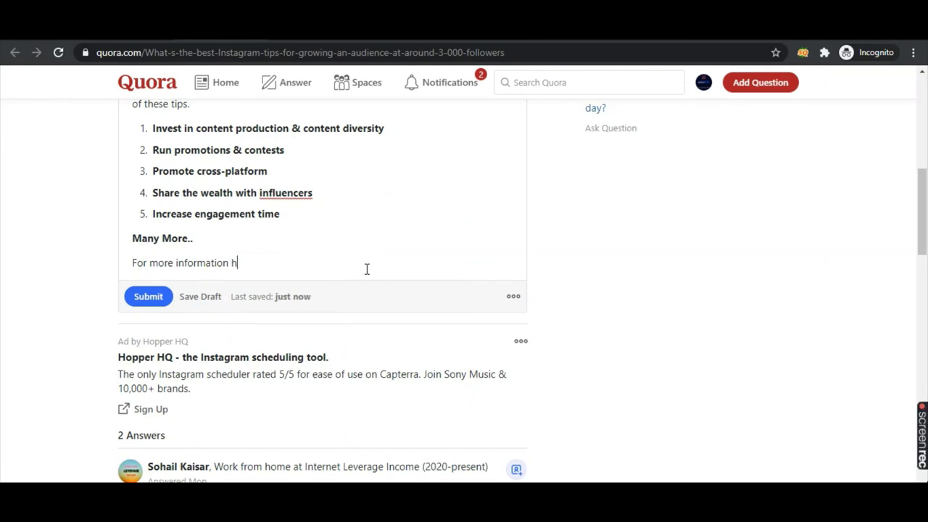
type("how to grow")
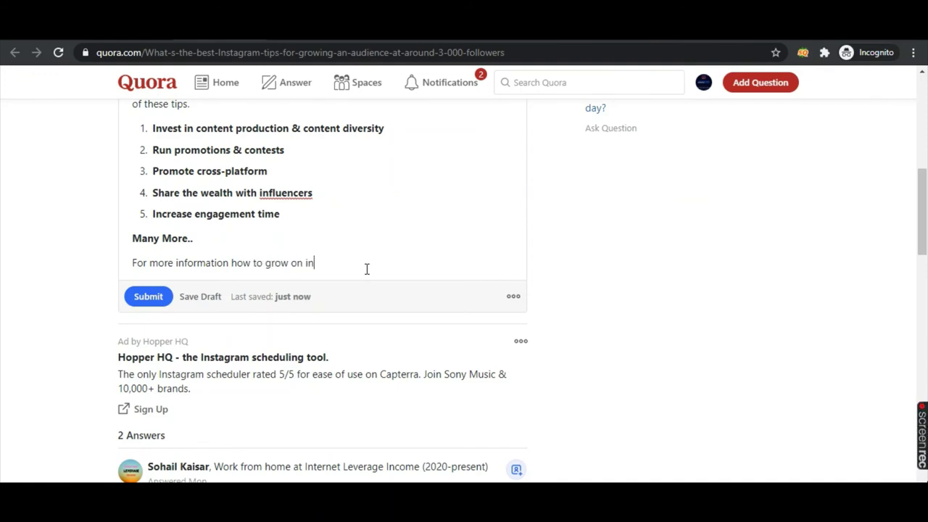
type("on insta")
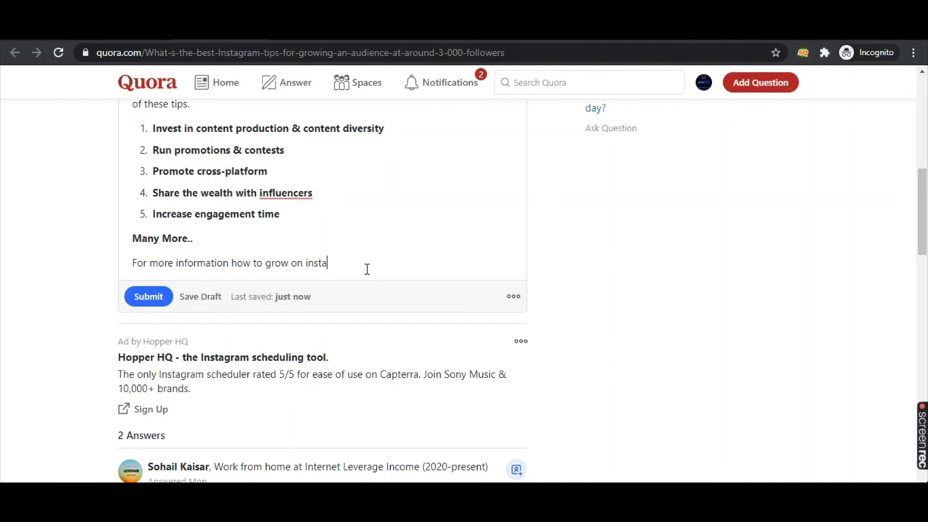
type("gram organ")
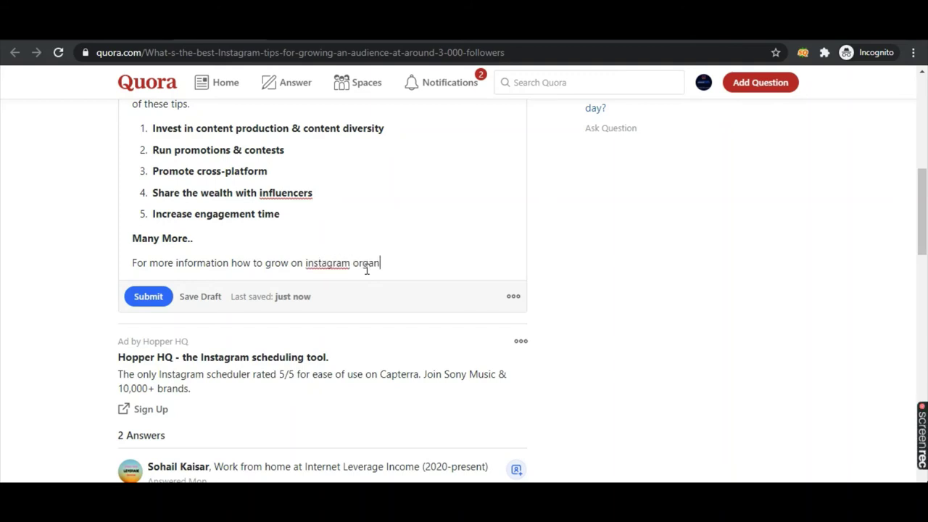
type("ically -")
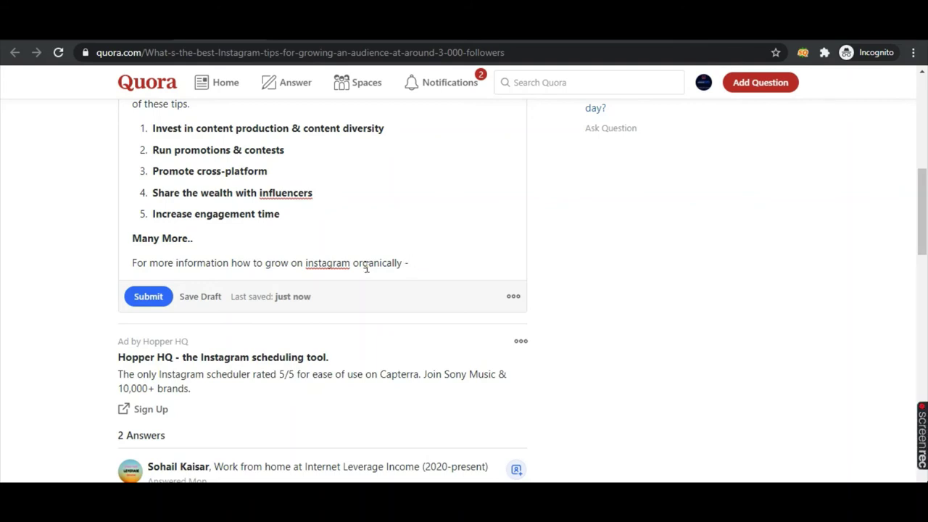
type("Visit th")
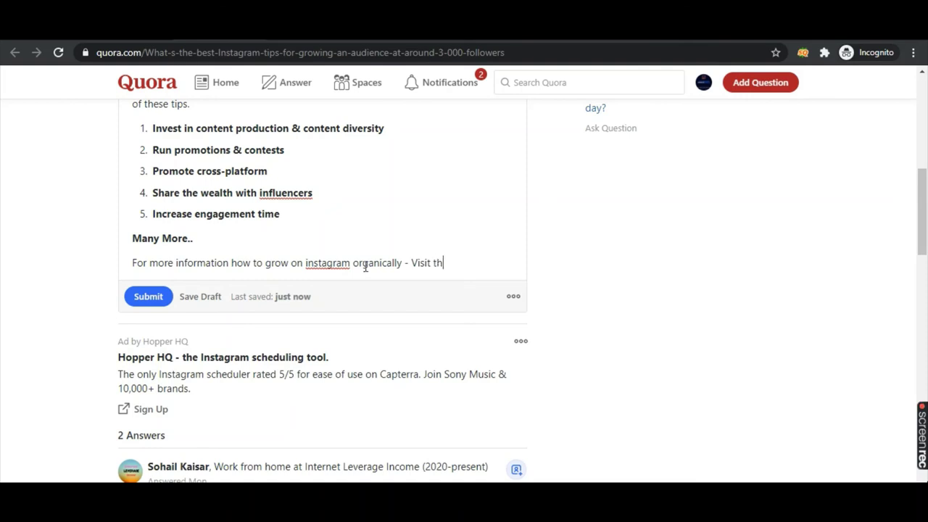
type("e link in the bio.")
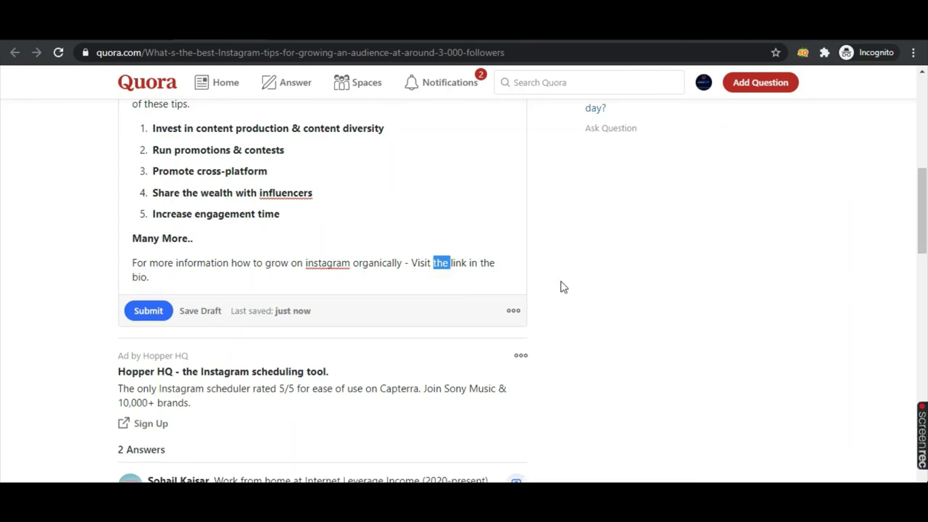
Tidy the closing line by deleting "the" before "link" and capitalizing "Instagram", and submit the answer
key("BackSpace")
right_click(330, 263)
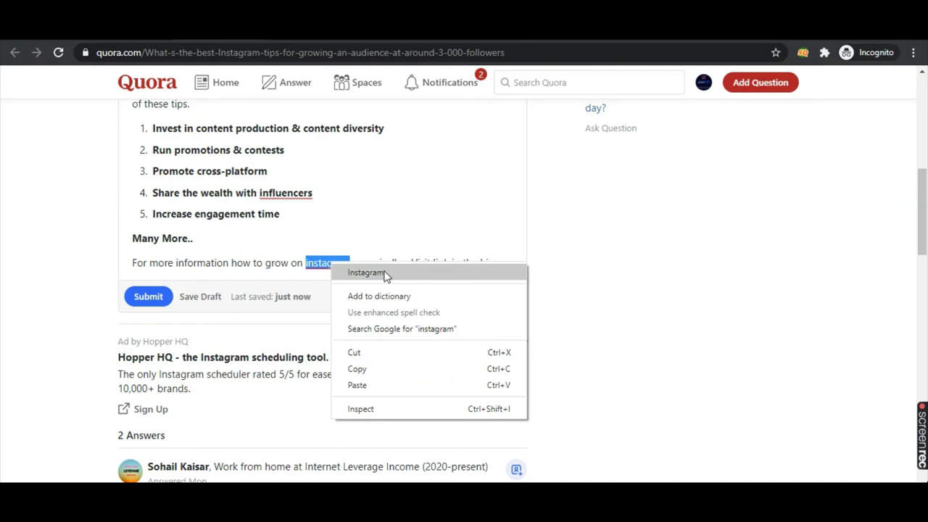
left_click(383, 273)
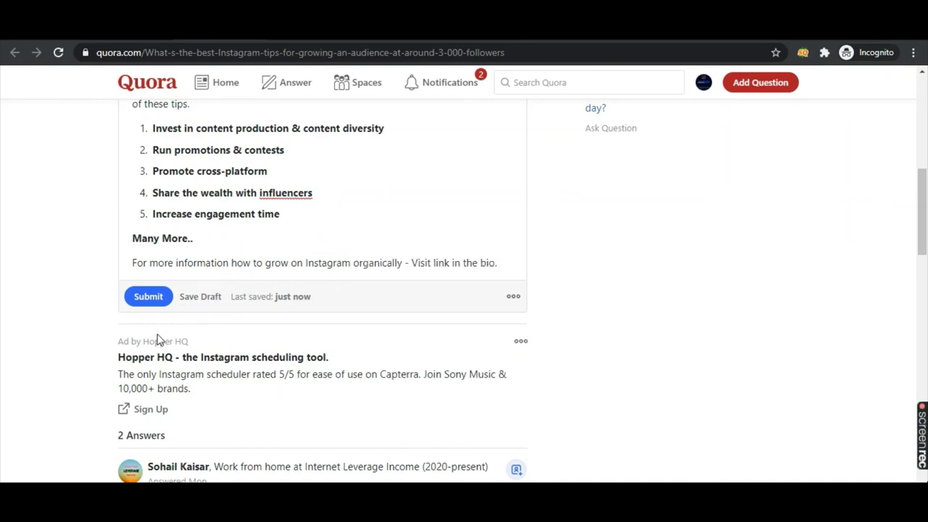
scroll(149, 348, "up", 1)
left_click(153, 372)
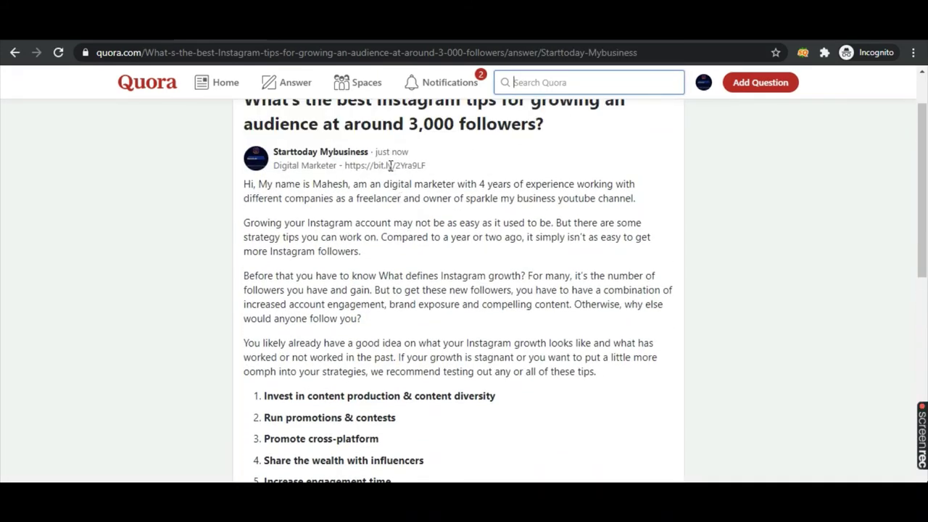
Review the published answer, checking its text, closing line and the credential link under the author name
scroll(442, 276, "down", 3)
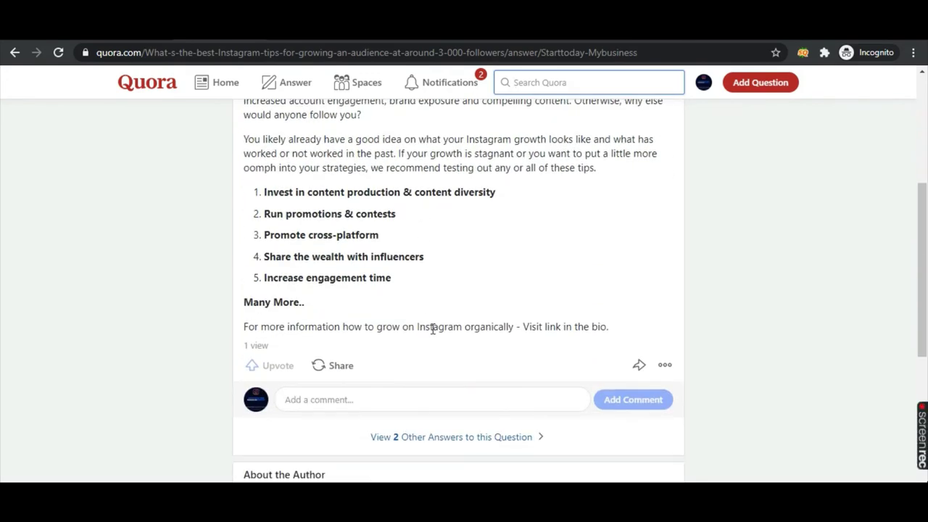
scroll(317, 312, "up", 5)
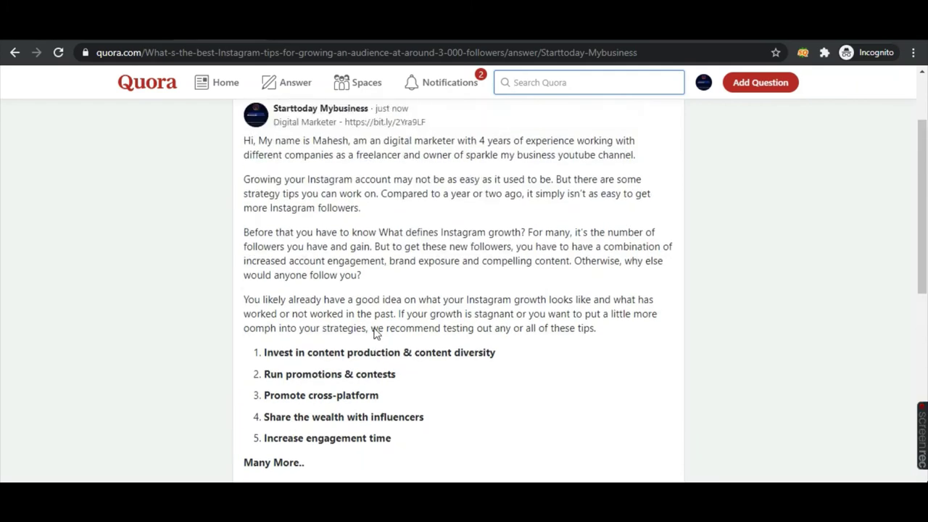
scroll(345, 318, "down", 3)
scroll(346, 318, "up", 2)
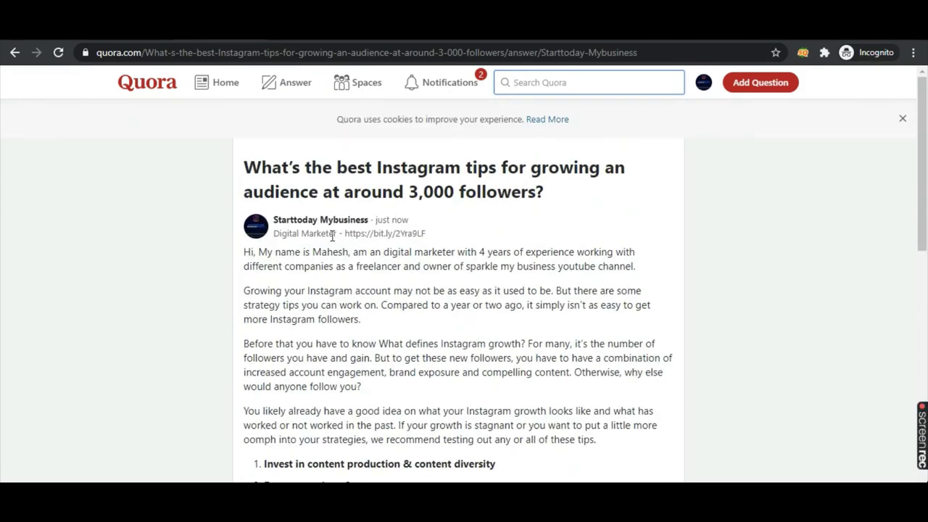
scroll(417, 294, "down", 2)
scroll(331, 348, "down", 2)
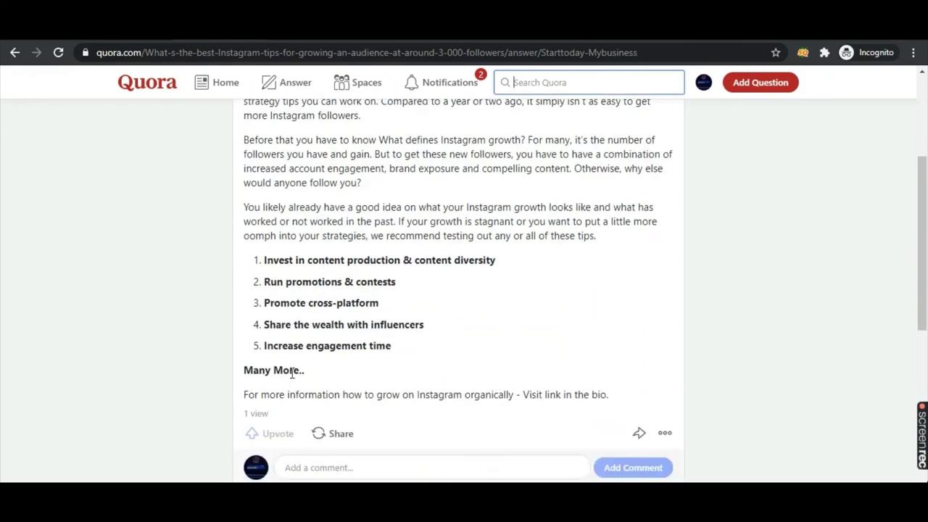
scroll(476, 317, "up", 2)
scroll(469, 350, "up", 2)
scroll(265, 464, "down", 2)
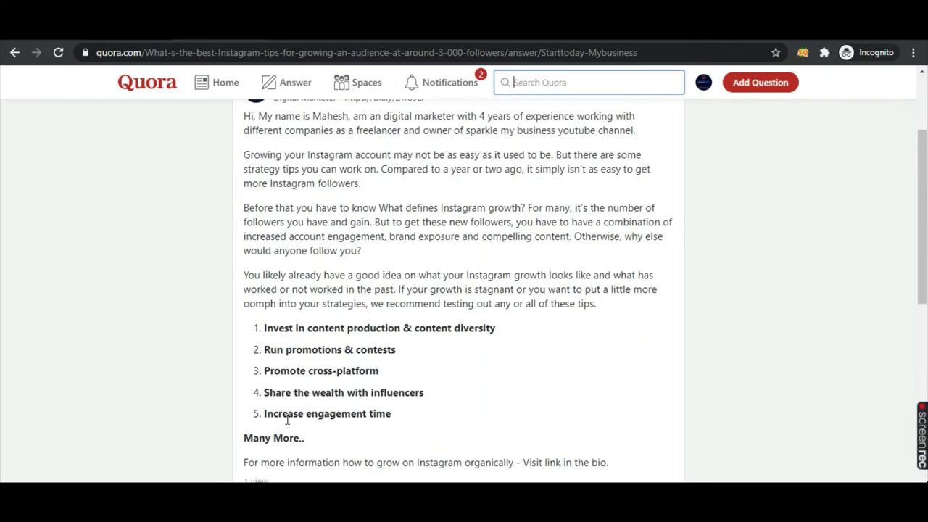
scroll(246, 417, "down", 1)
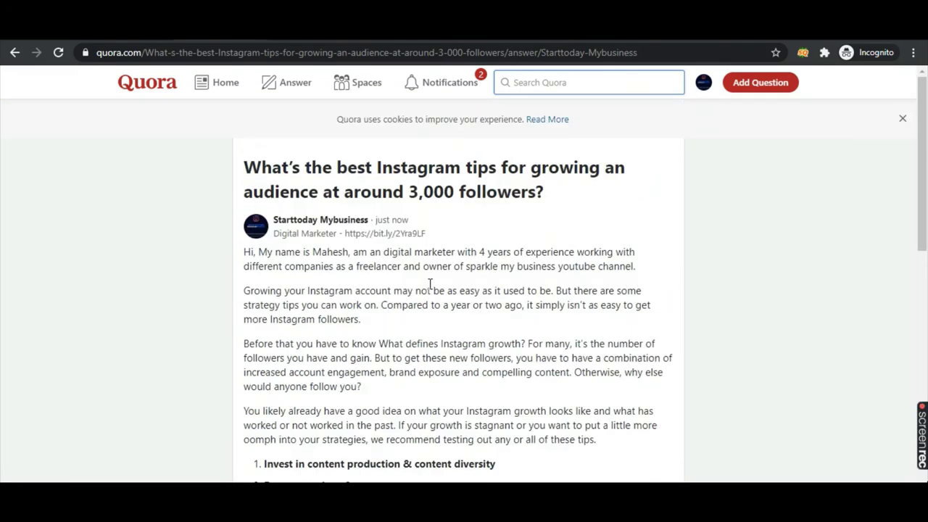
scroll(474, 377, "up", 3)
triple_click(389, 234)
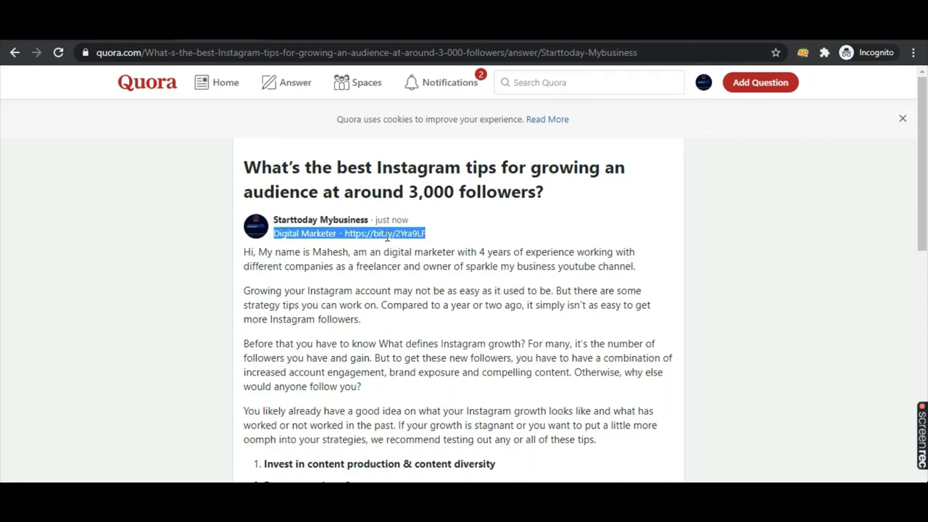
Copy the bit.ly link from the published answer's credential and load it in another browser tab to test it
left_click(432, 240)
left_click_drag(431, 236, 355, 227)
key("ctrl+c")
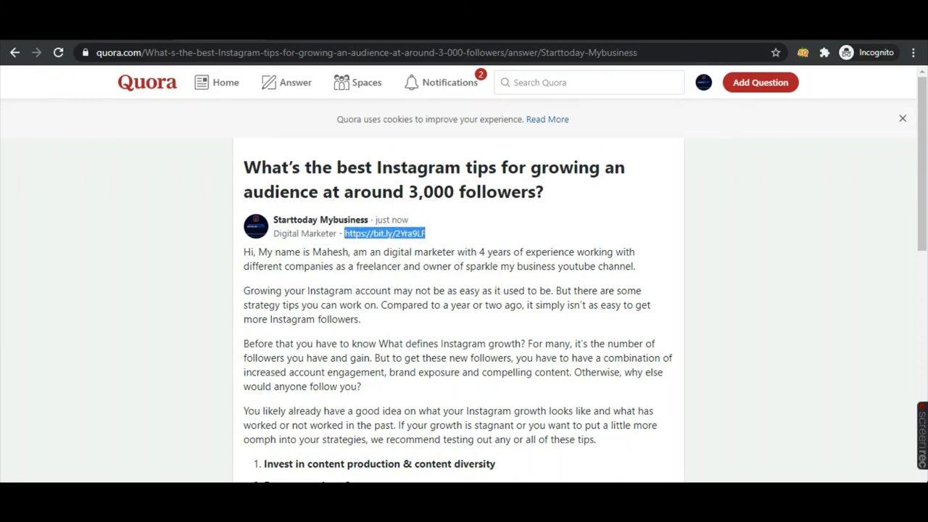
key("ctrl+Tab")
key("ctrl+v")
key("Return")
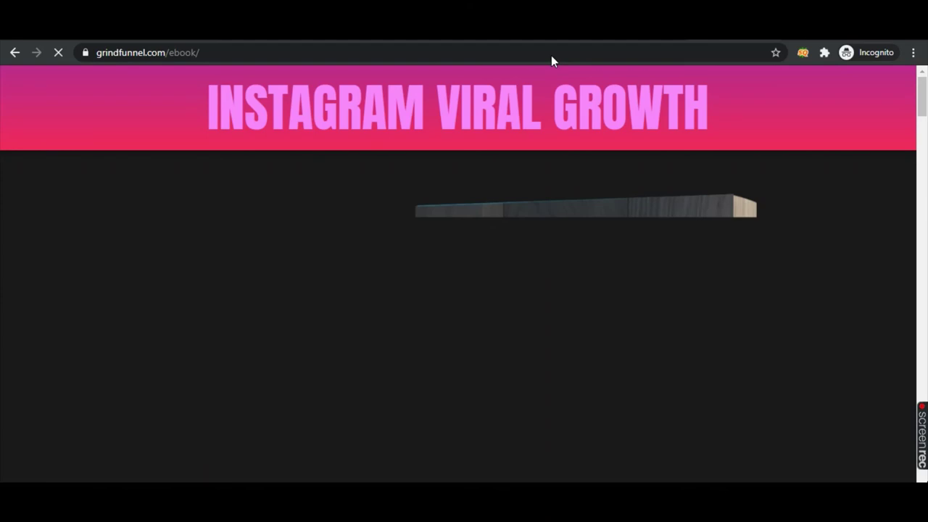
Add the Instagram Viral Growth ebook to the cart and examine the order page's price, course contents and order total
scroll(537, 144, "down", 5)
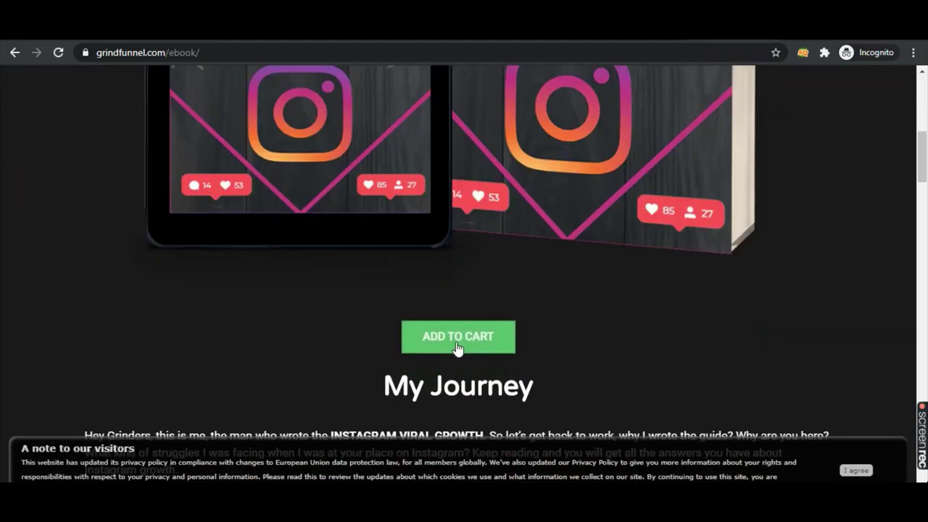
left_click(455, 347)
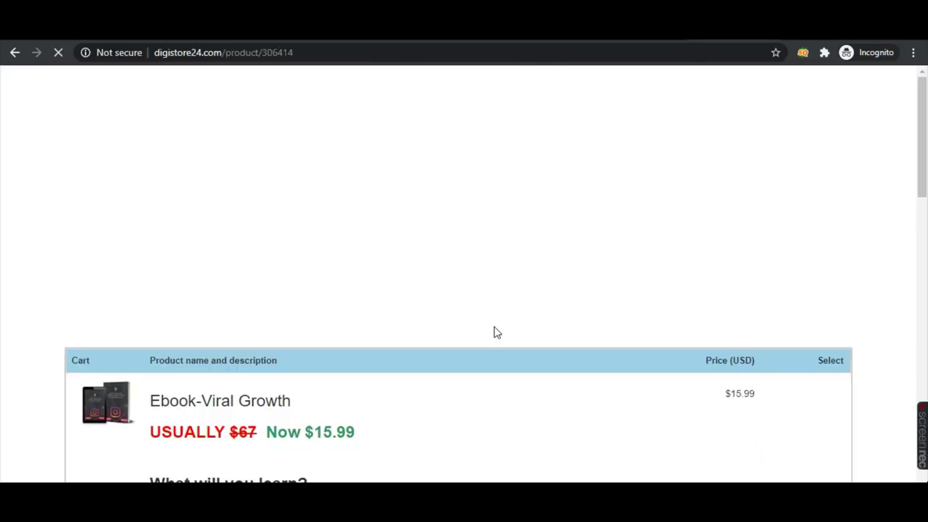
scroll(421, 338, "down", 1)
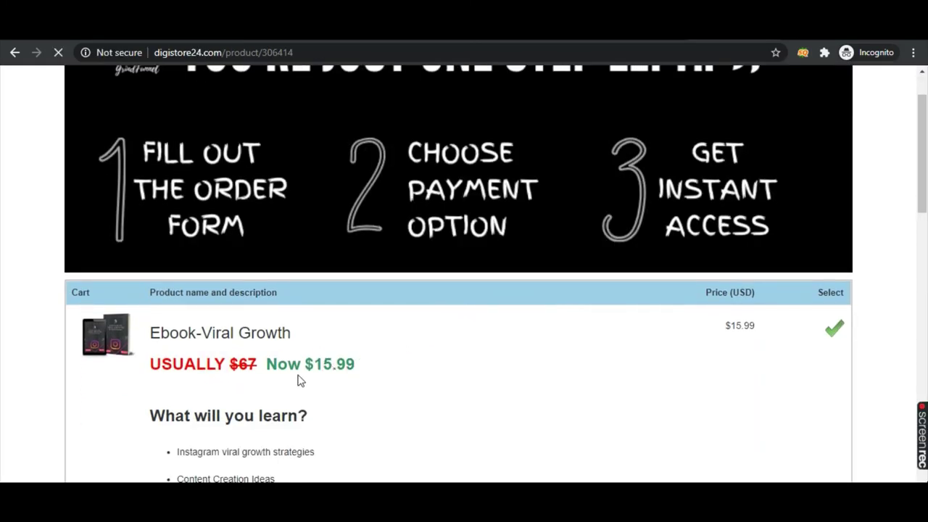
scroll(217, 358, "down", 1)
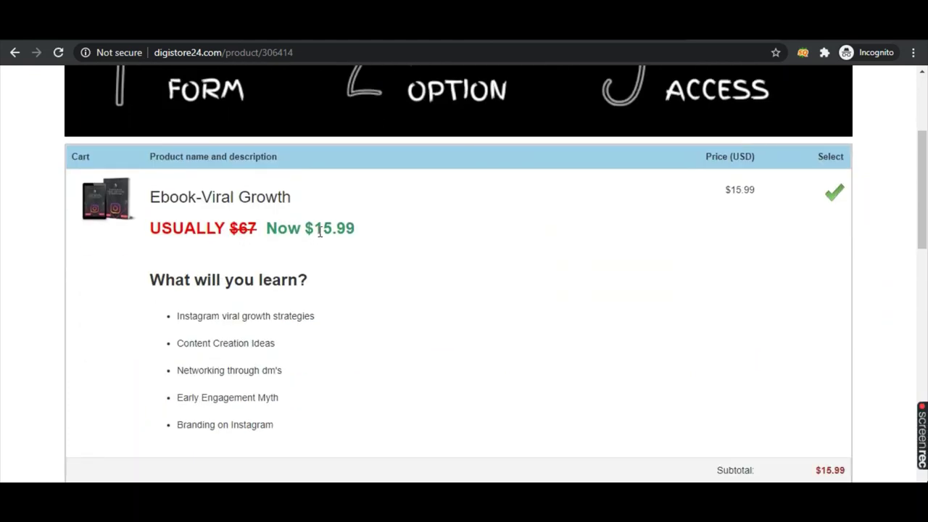
left_click_drag(314, 229, 388, 239)
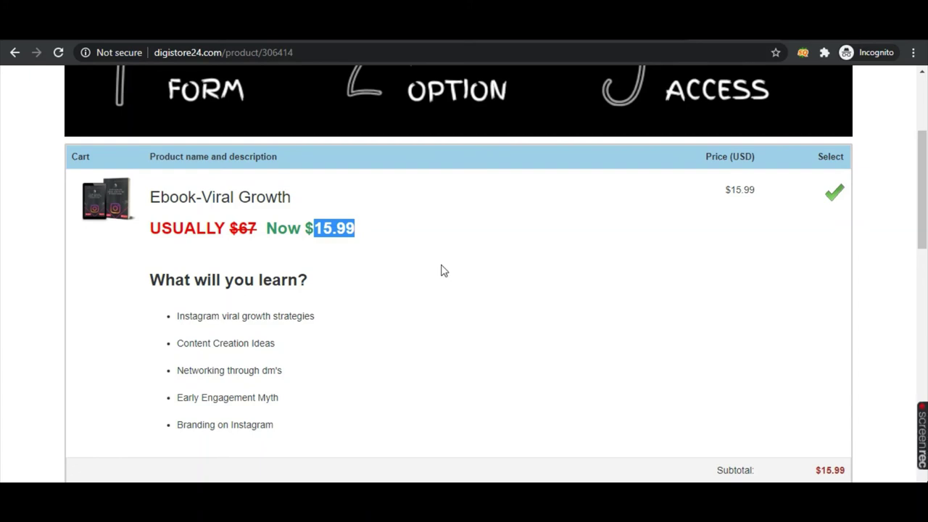
scroll(331, 234, "down", 2)
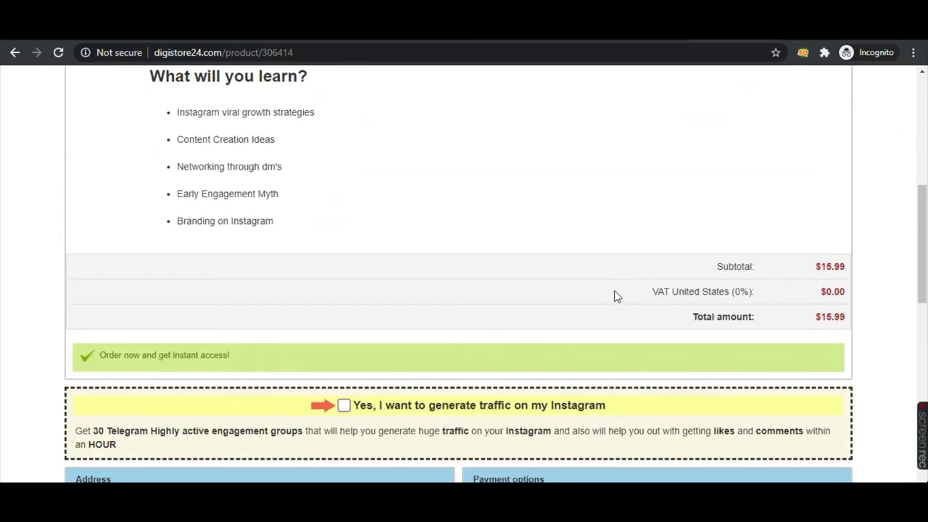
scroll(616, 296, "up", 2)
scroll(306, 235, "up", 3)
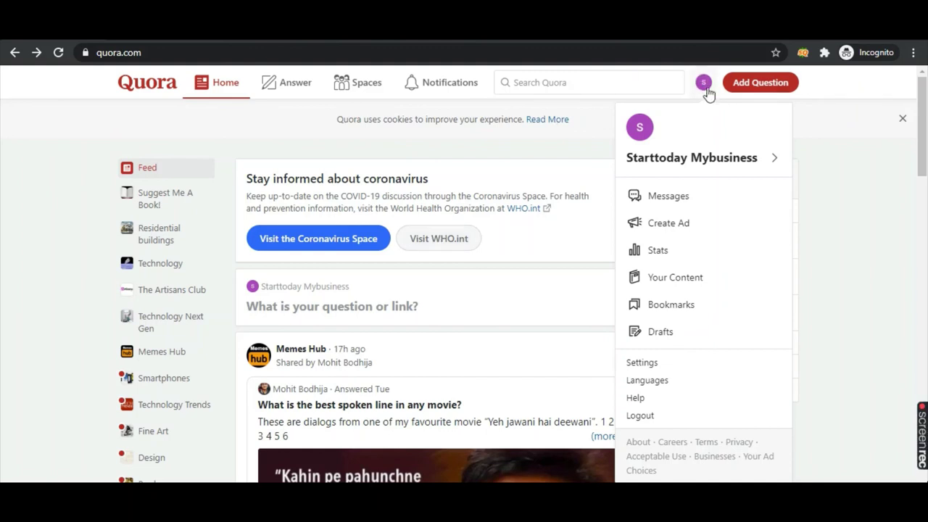
View the Quora account's answer stats, glance at the Google Docs draft, and return to the stats
left_click(652, 258)
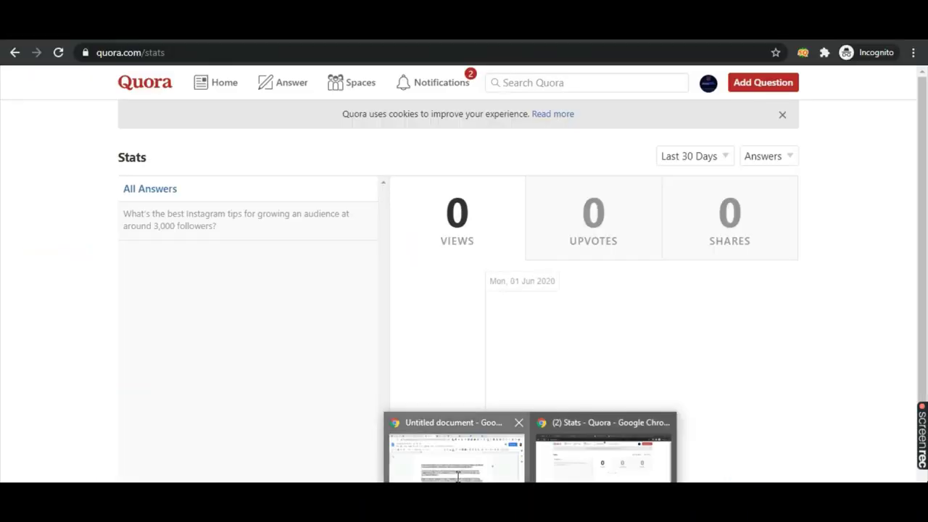
left_click(458, 475)
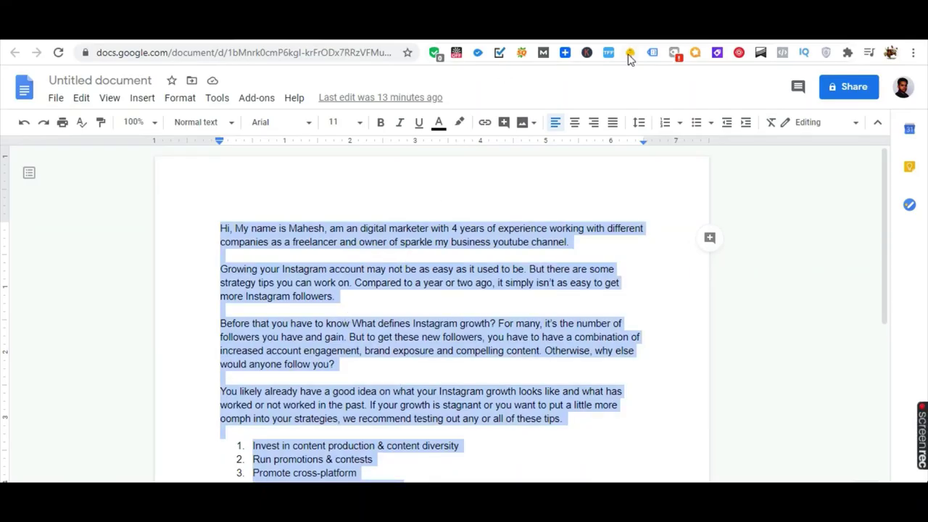
key("alt+Tab")
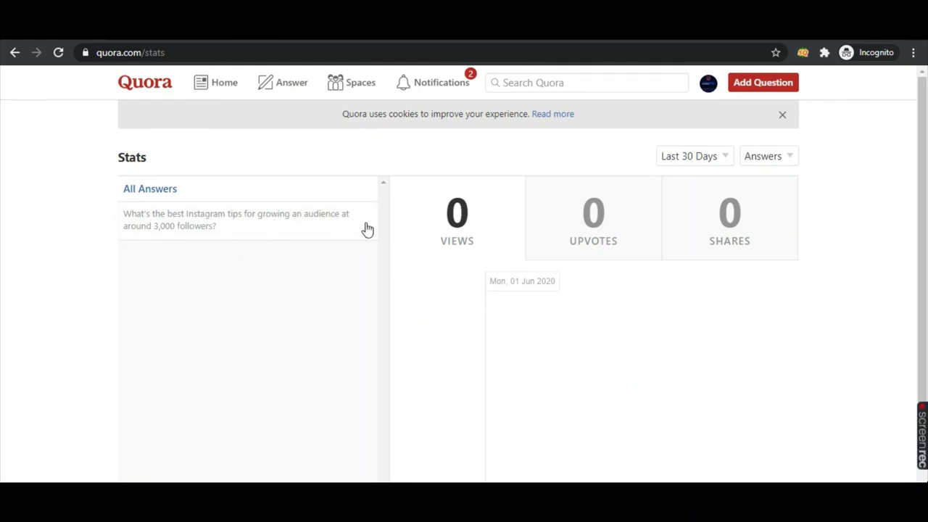